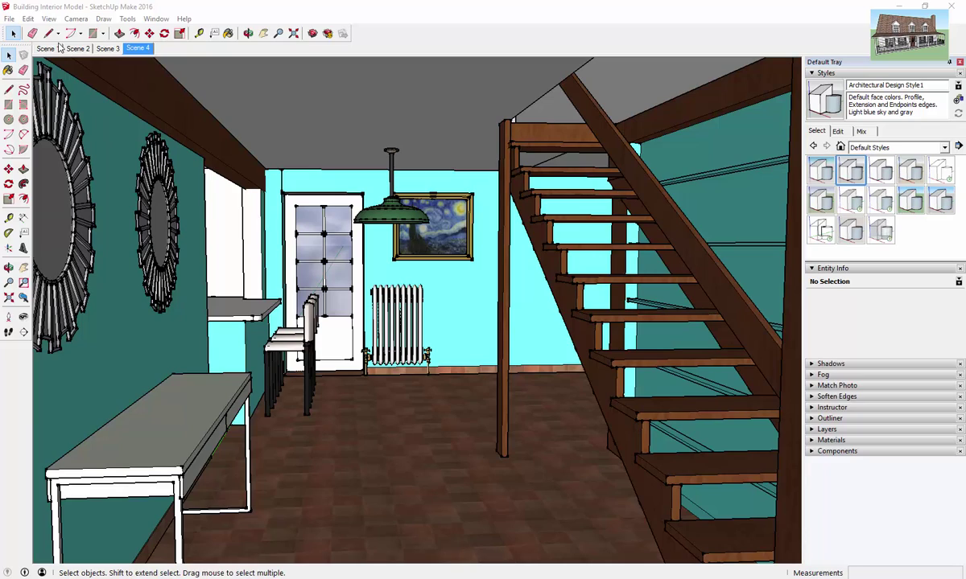
- Return to Scene 1's saved view of the staircase room
click(45, 49)
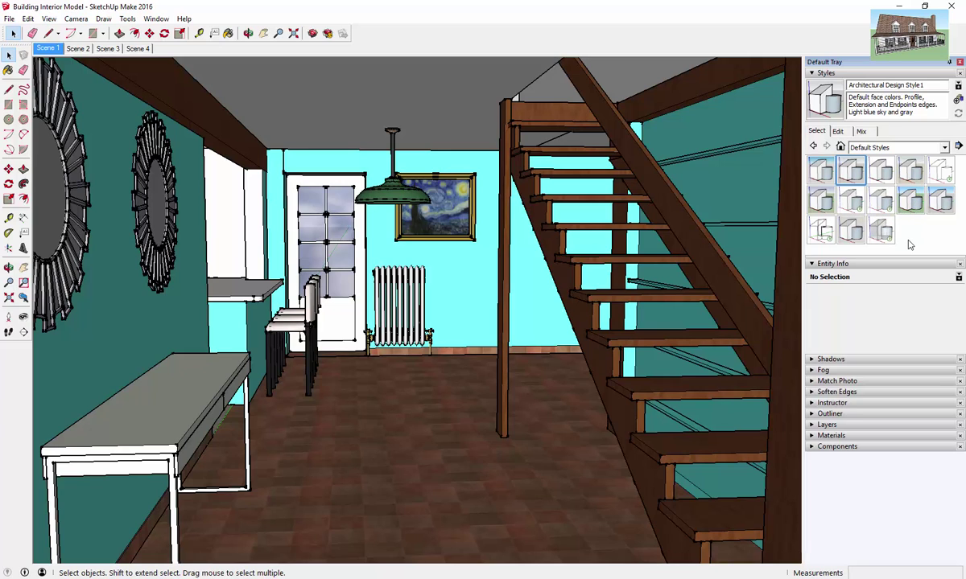
- Load the Assorted Styles collection and apply Brush Strokes on Canvas to the room
click(877, 147)
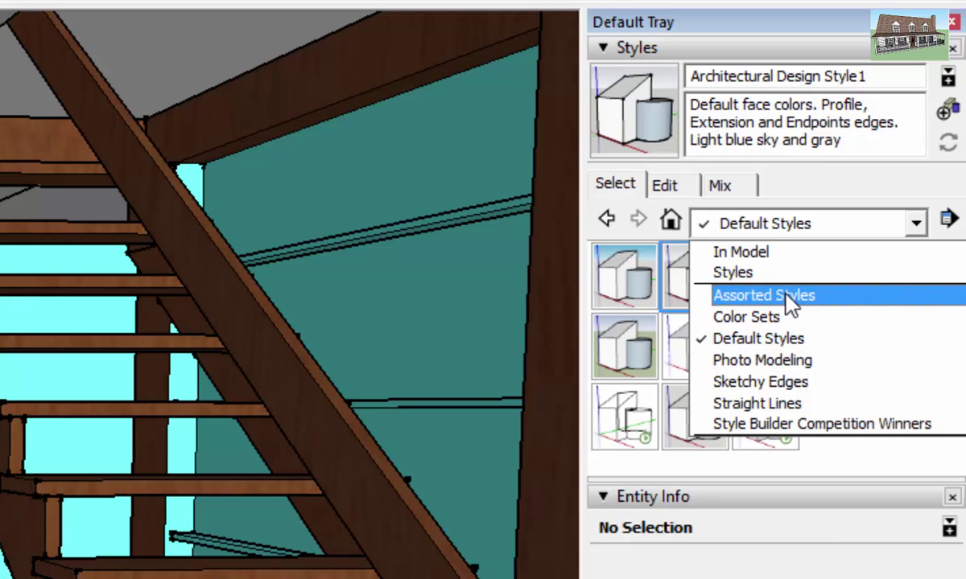
click(789, 304)
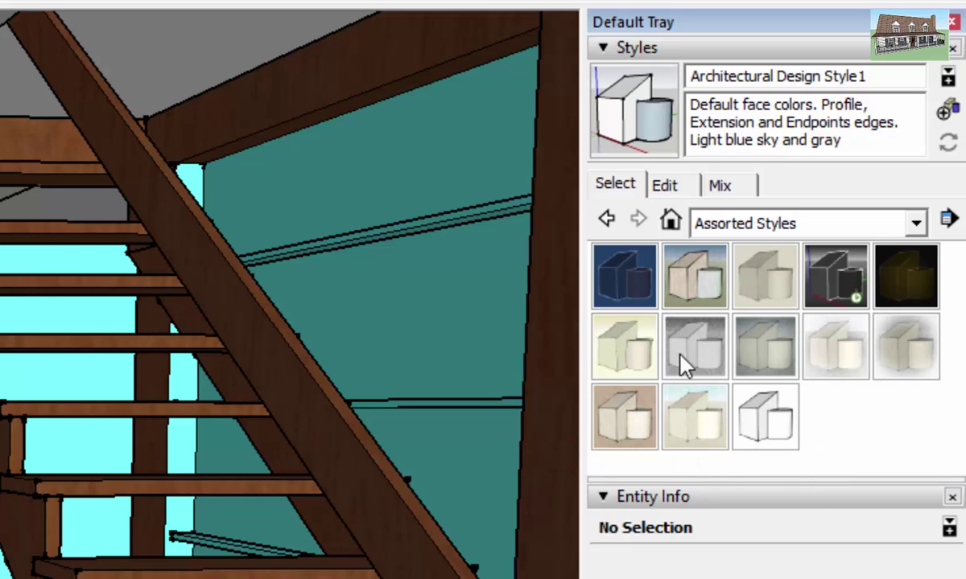
click(696, 278)
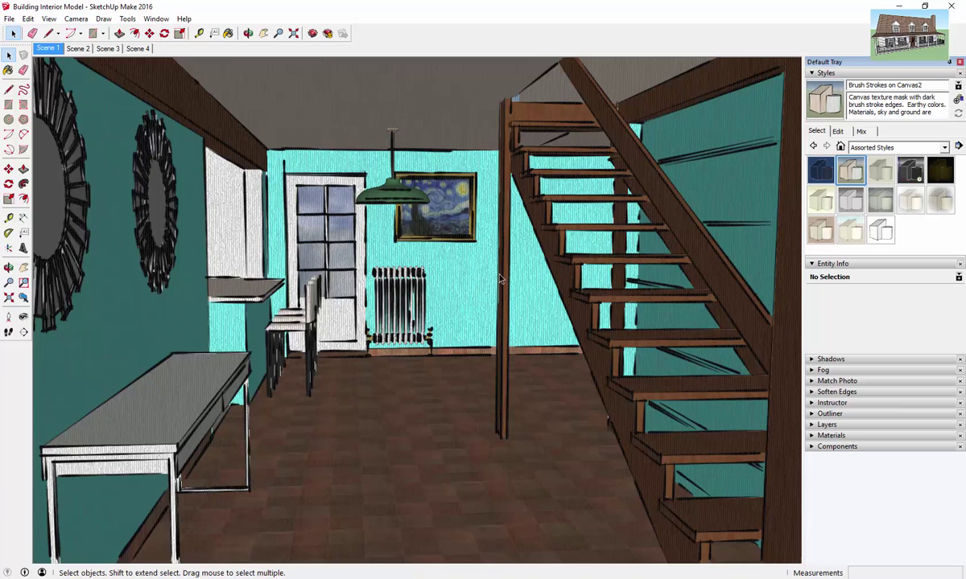
click(837, 131)
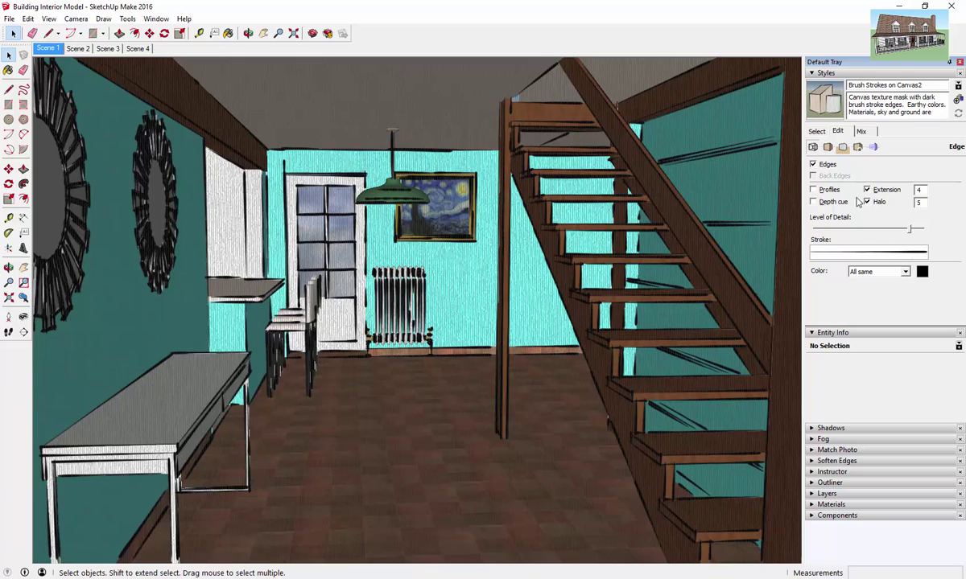
click(842, 149)
click(841, 149)
click(857, 148)
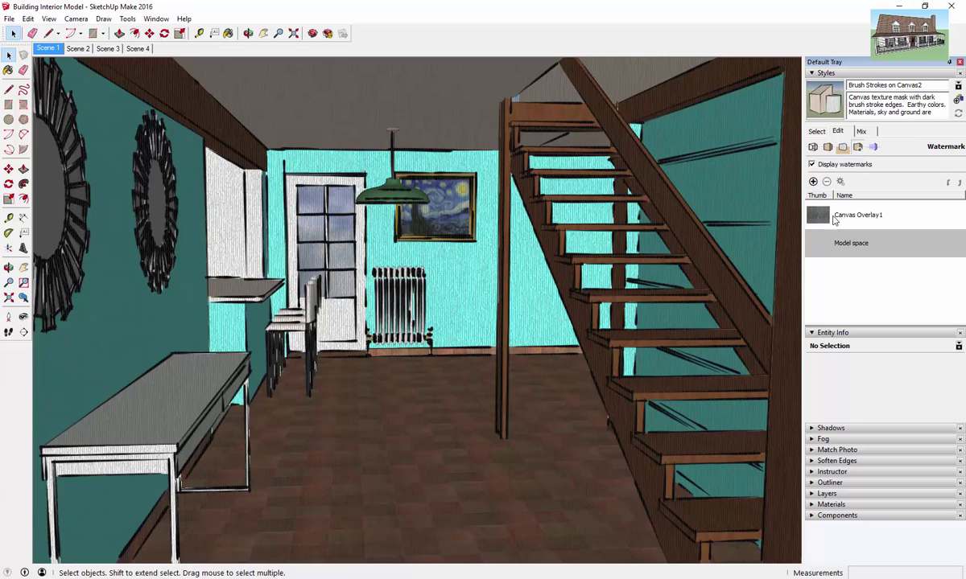
click(835, 217)
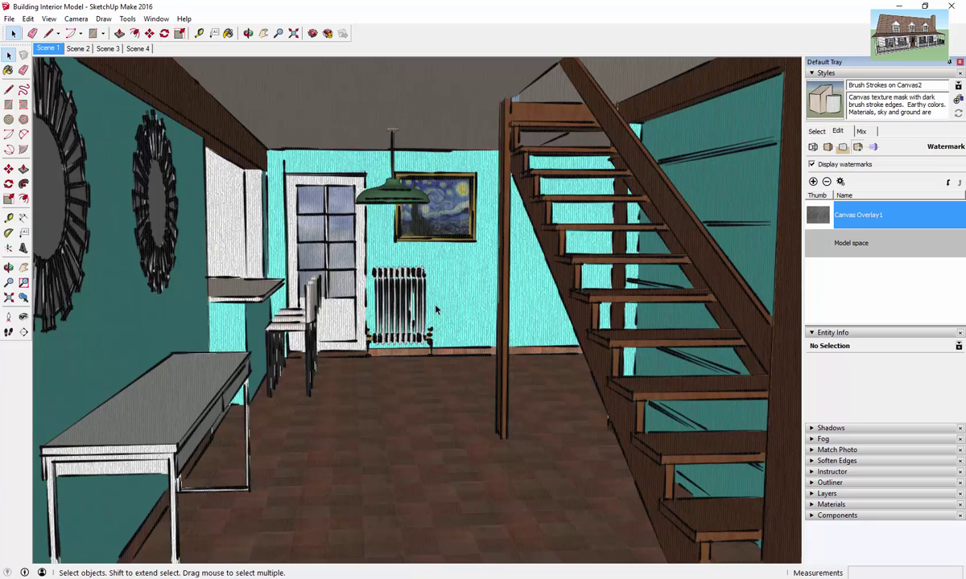
click(813, 148)
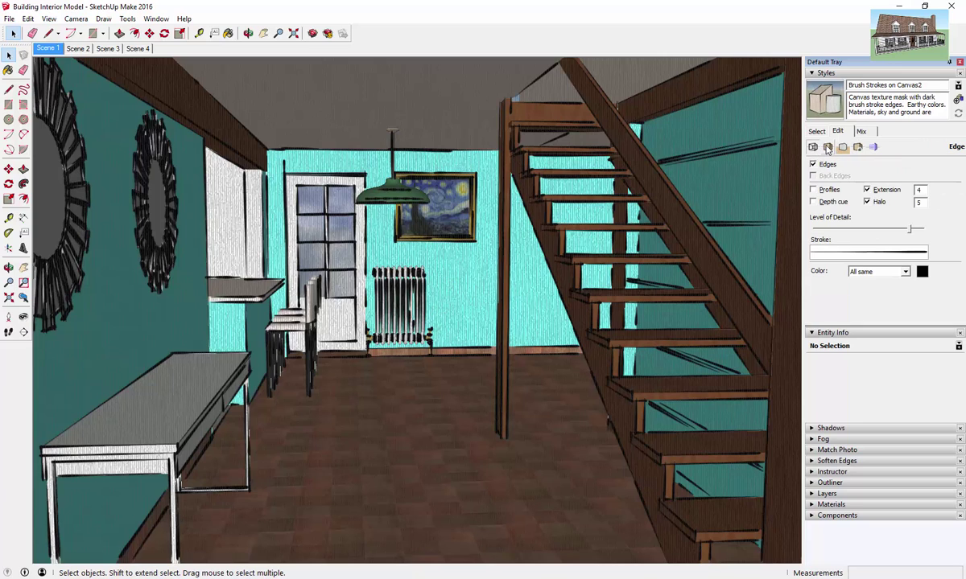
click(827, 148)
click(814, 149)
click(816, 131)
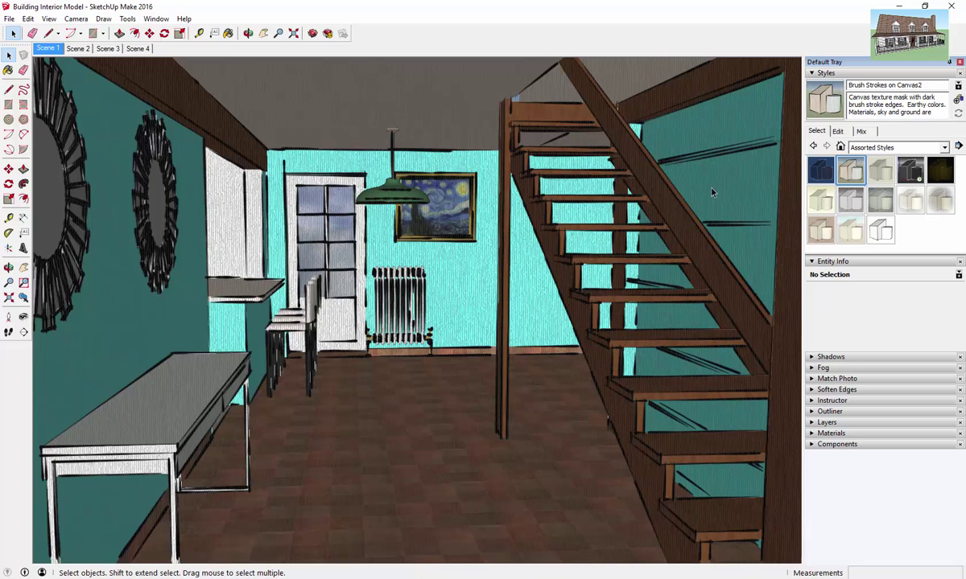
- Try Chipboard with fine marker, then apply Pencil on Tracing Paper and orbit to inspect it
click(881, 171)
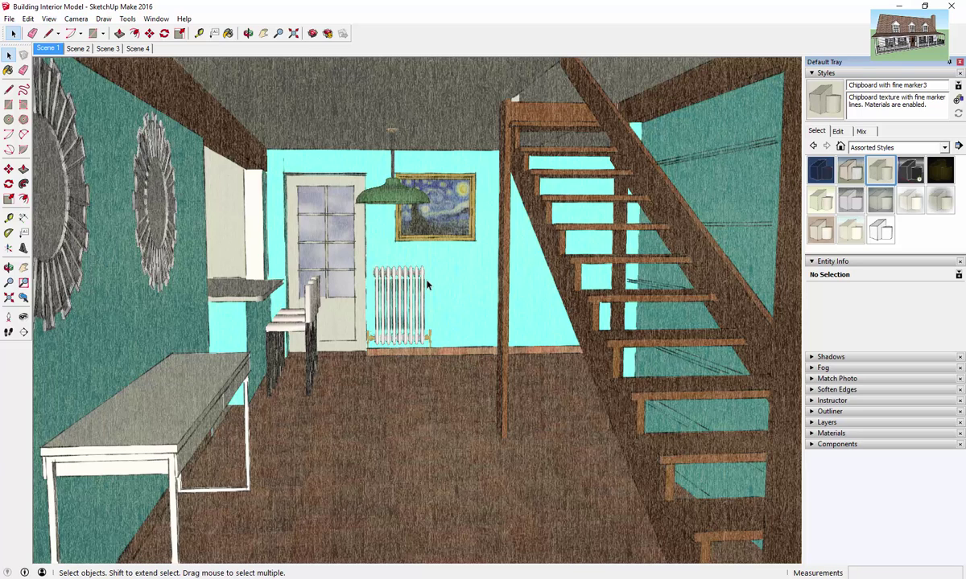
click(830, 202)
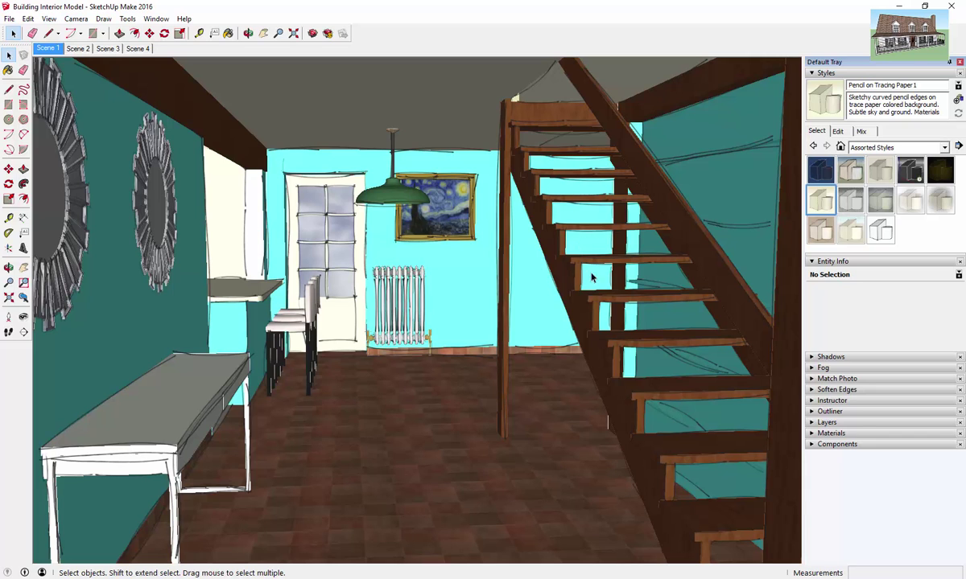
middle_drag(652, 330, 619, 321)
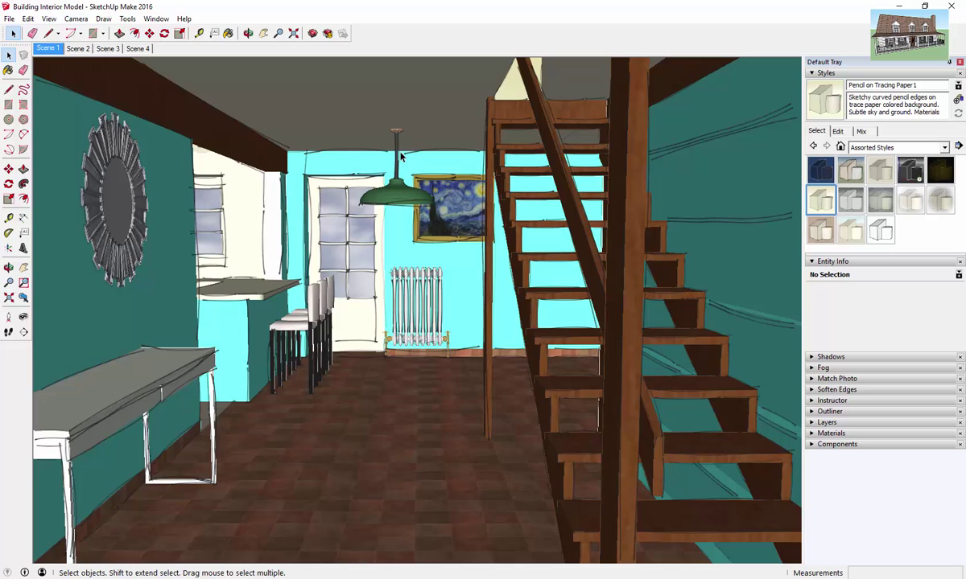
middle_drag(308, 234, 375, 256)
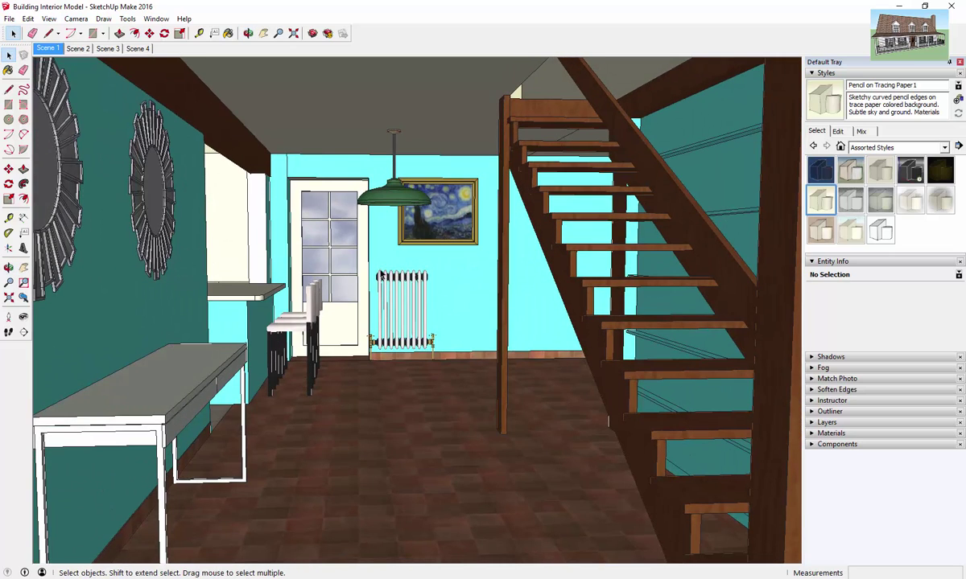
middle_drag(498, 263, 481, 275)
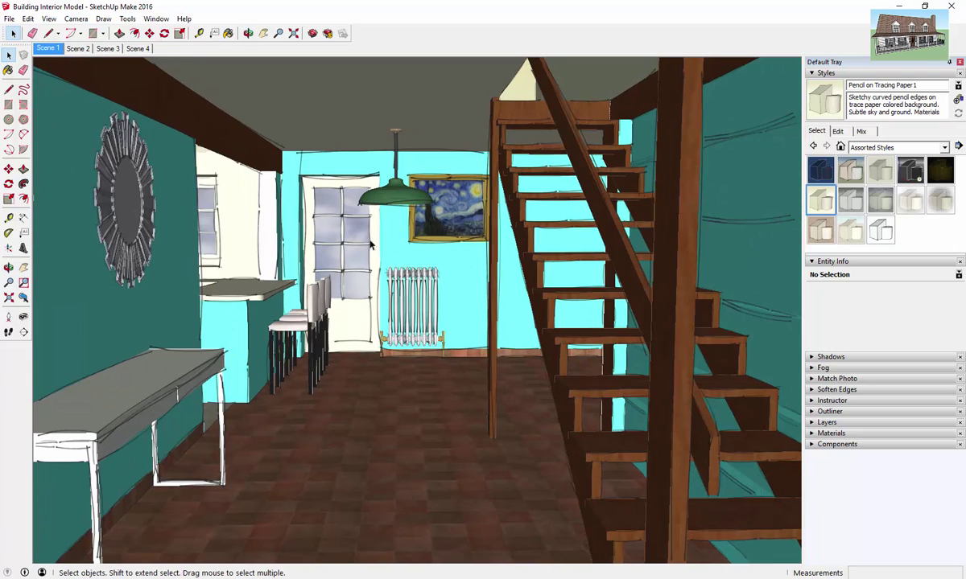
middle_drag(422, 248, 410, 244)
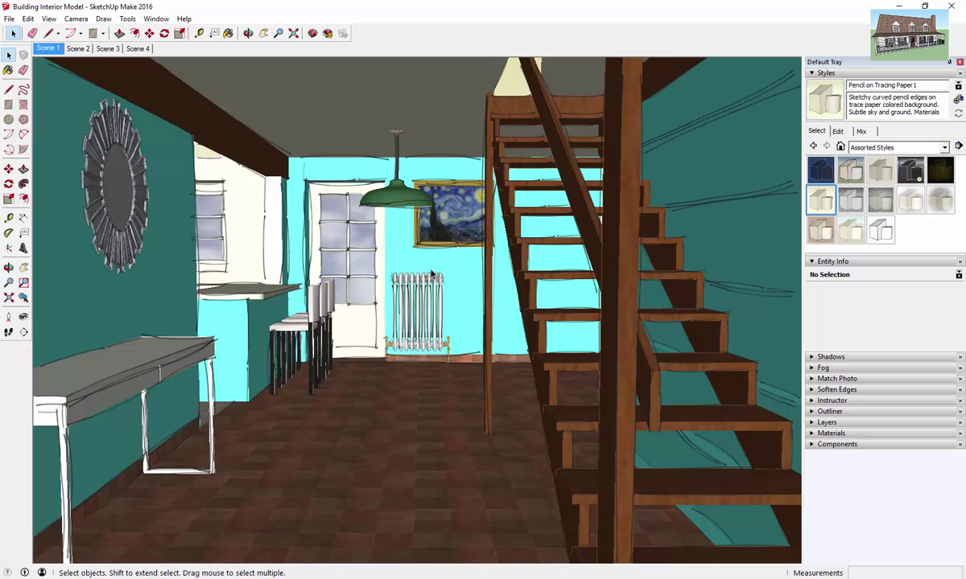
middle_drag(412, 258, 440, 287)
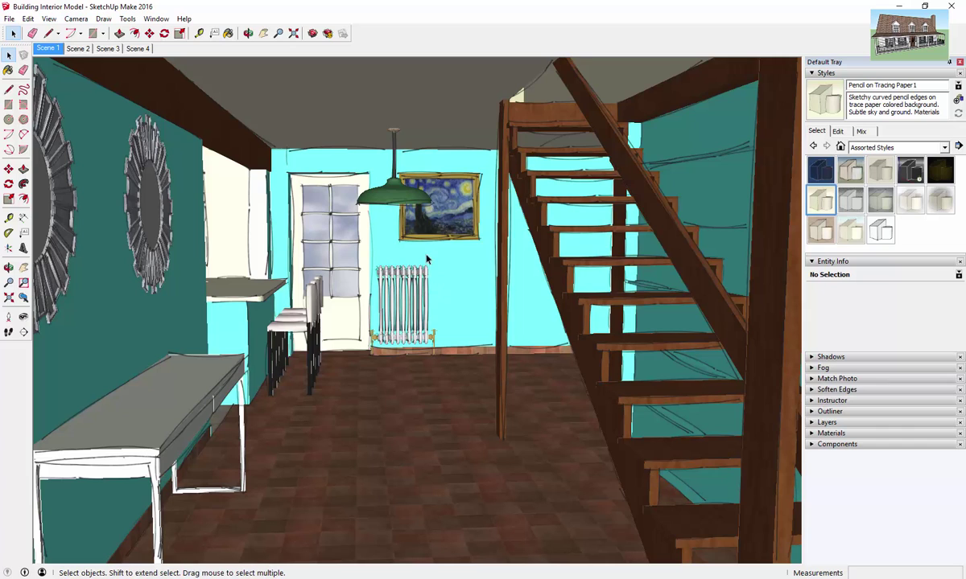
mouse_move(366, 276)
middle_down()
mouse_move(394, 287)
mouse_move(379, 282)
middle_up()
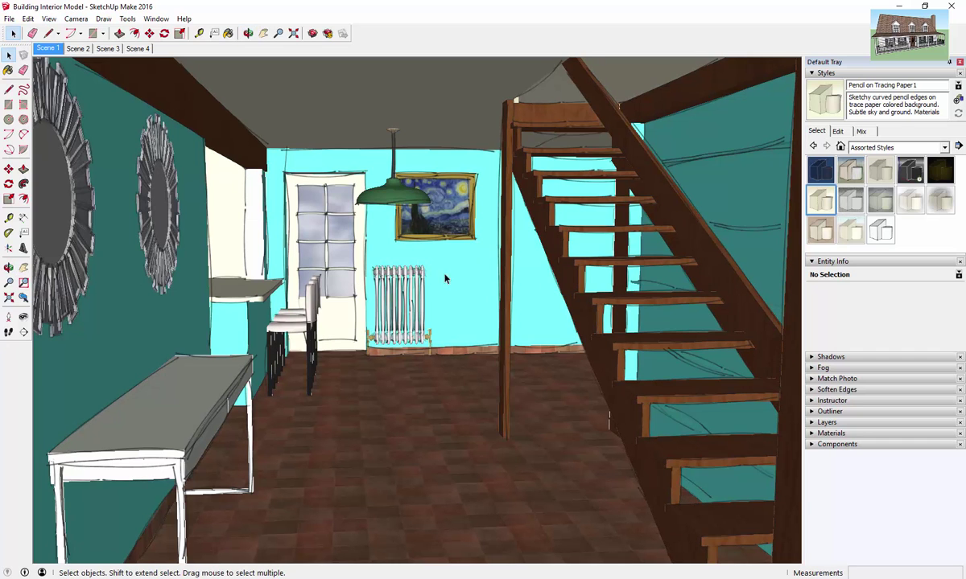
middle_drag(445, 278, 434, 281)
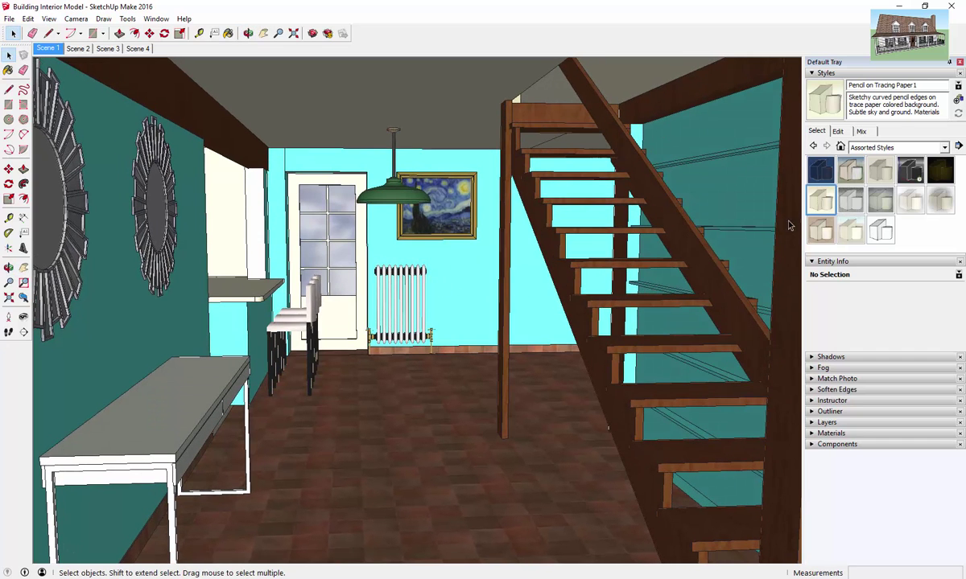
- Preview PSO Cursive, Watercolor Paper with Pencil and Scribble on Masonite, then reapply Brush Strokes on Canvas
click(852, 203)
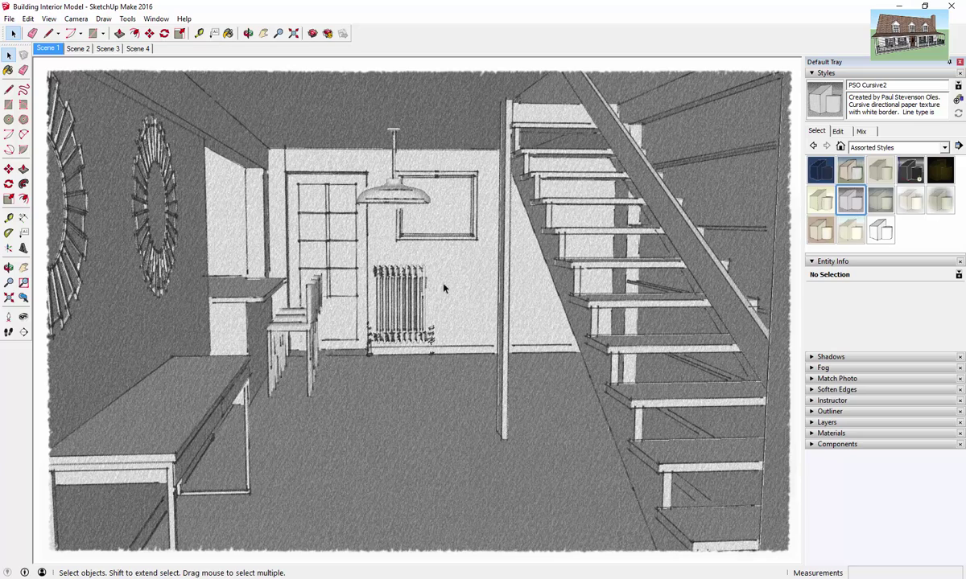
click(851, 231)
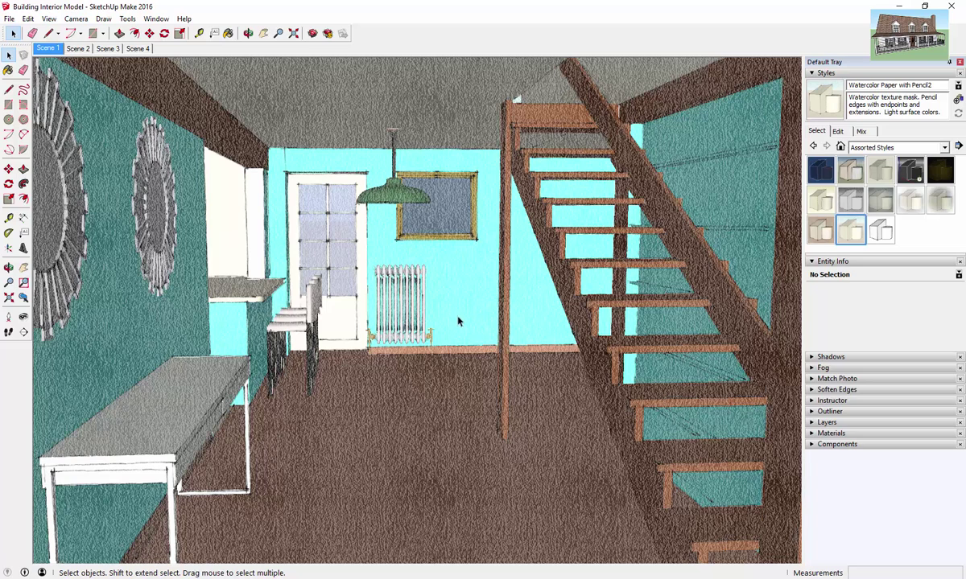
click(821, 235)
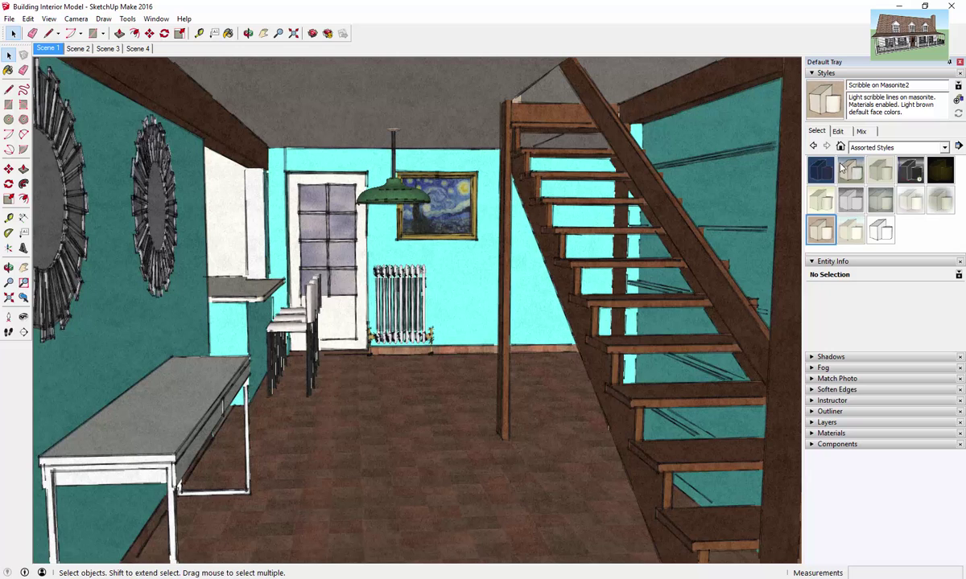
click(849, 169)
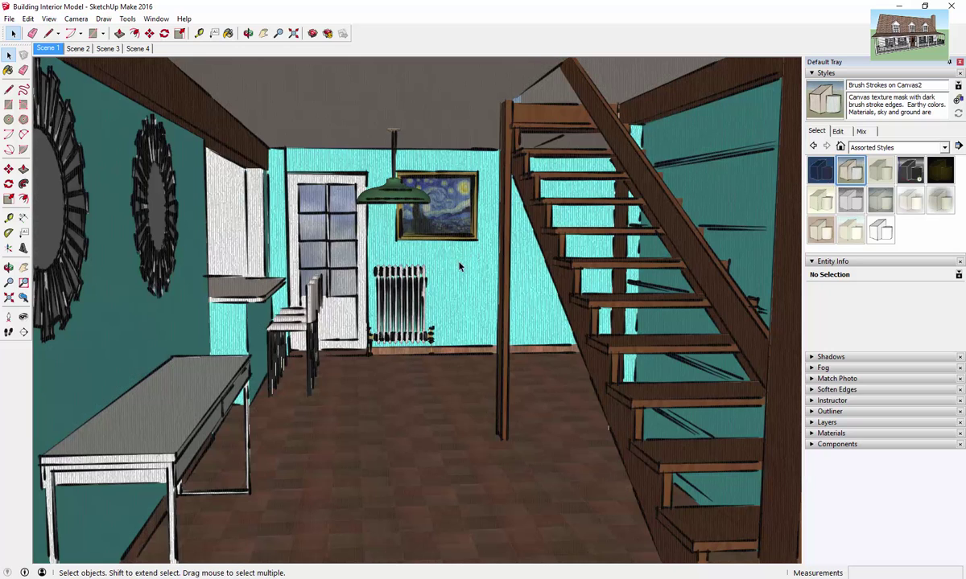
- Browse the current style's background, watermark, modeling and face settings
click(837, 130)
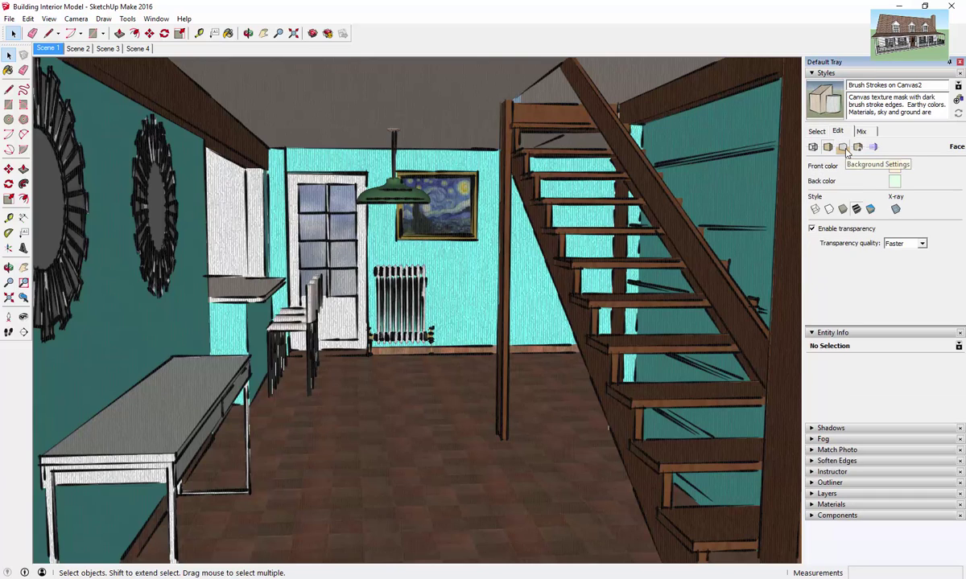
click(842, 147)
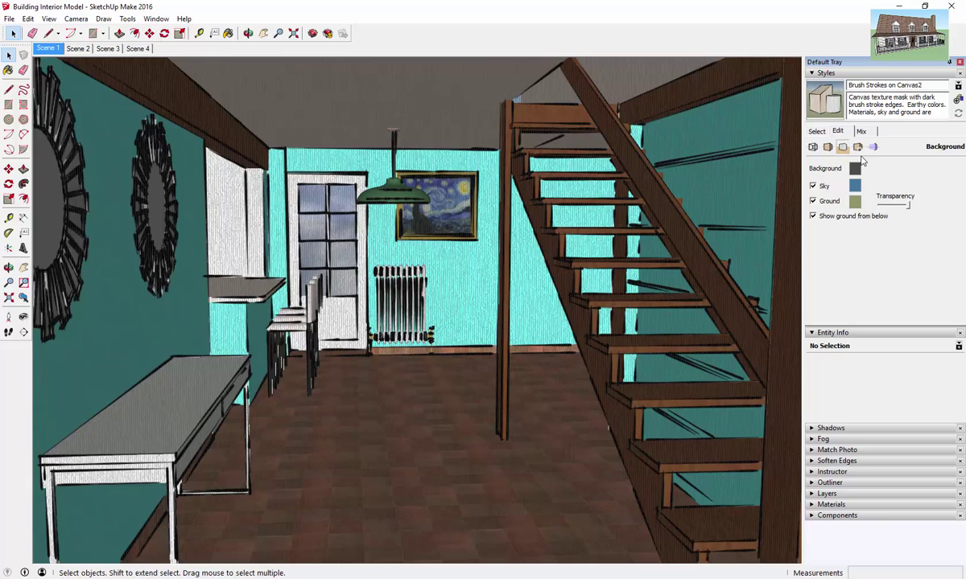
click(857, 147)
click(871, 147)
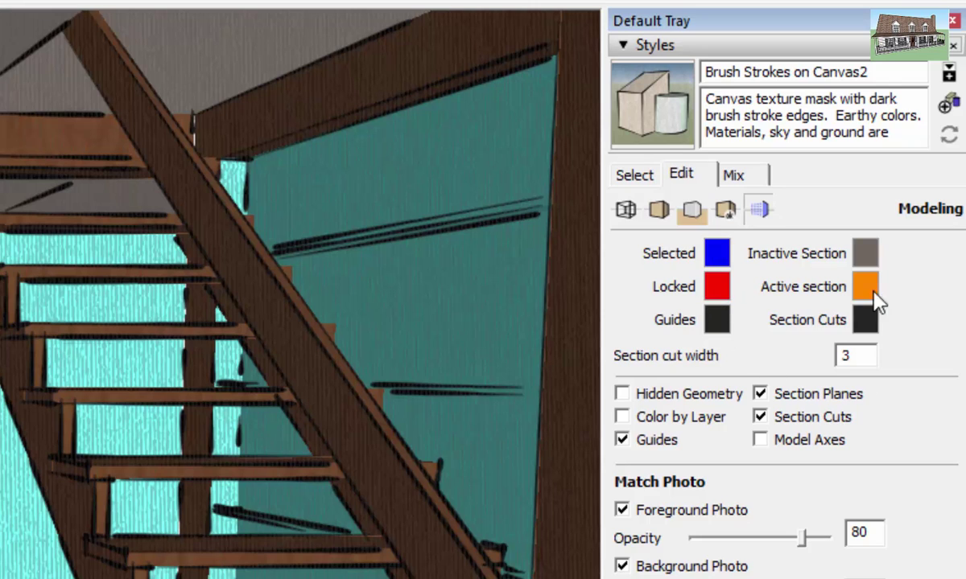
click(724, 211)
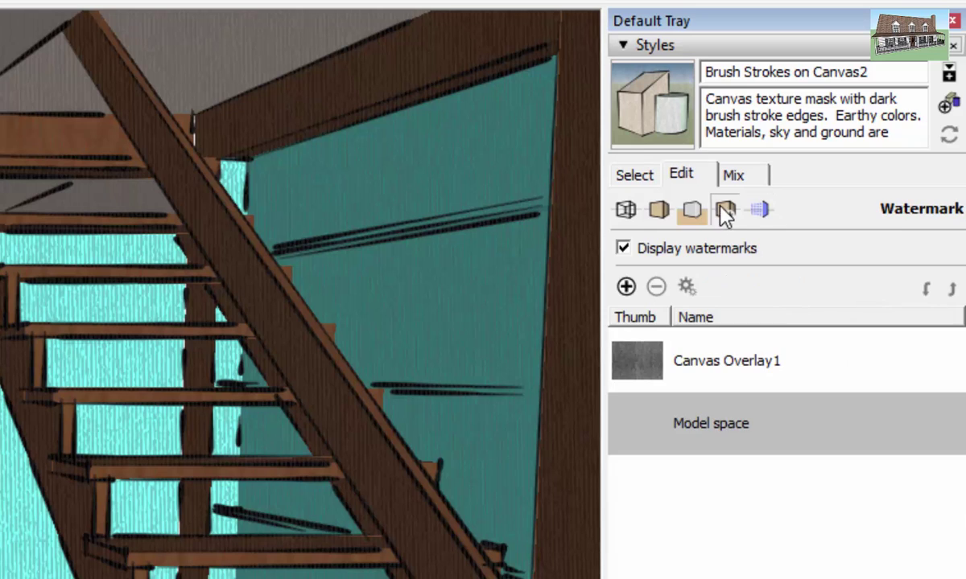
click(689, 213)
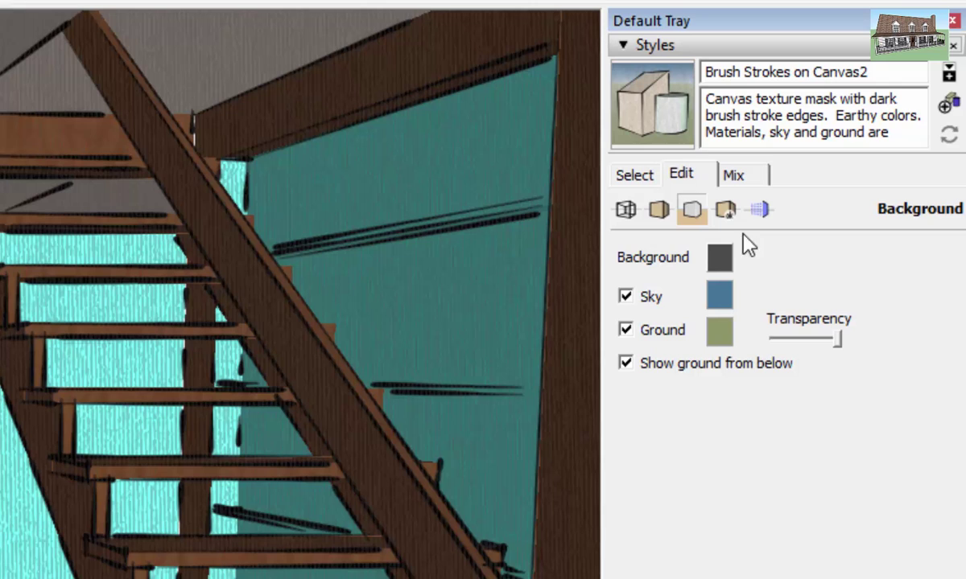
click(660, 210)
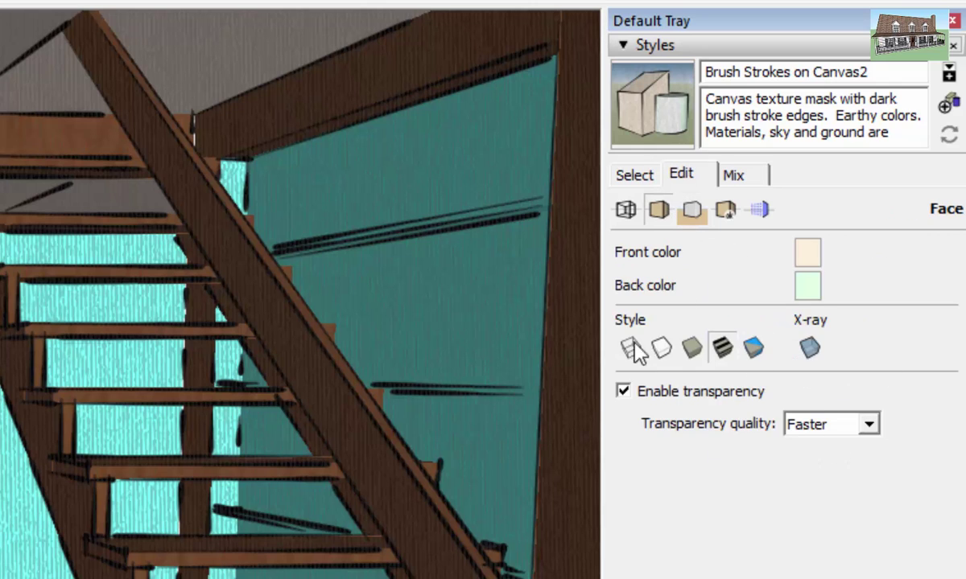
- Set the style's faces to Shaded with Textures so the painting and floor show
click(753, 348)
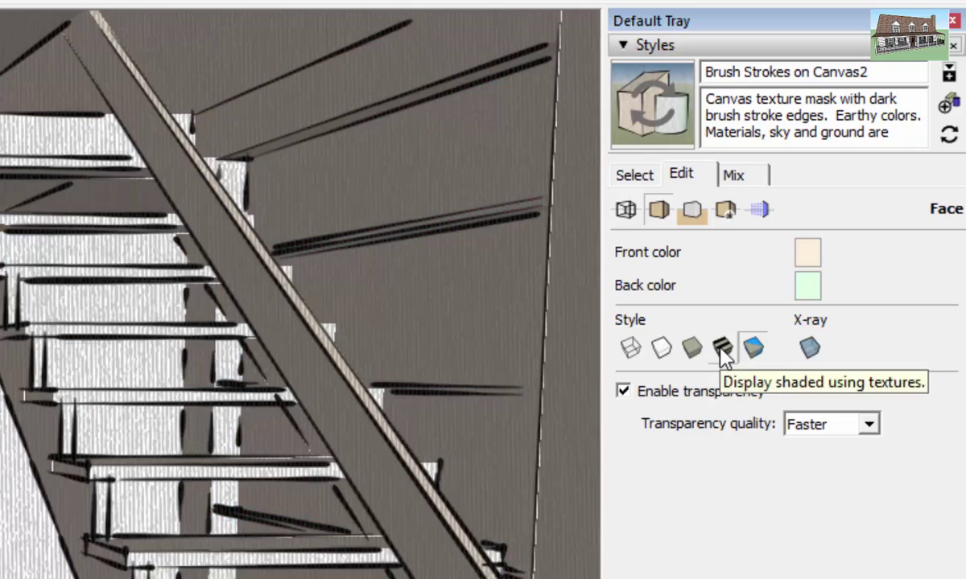
click(721, 349)
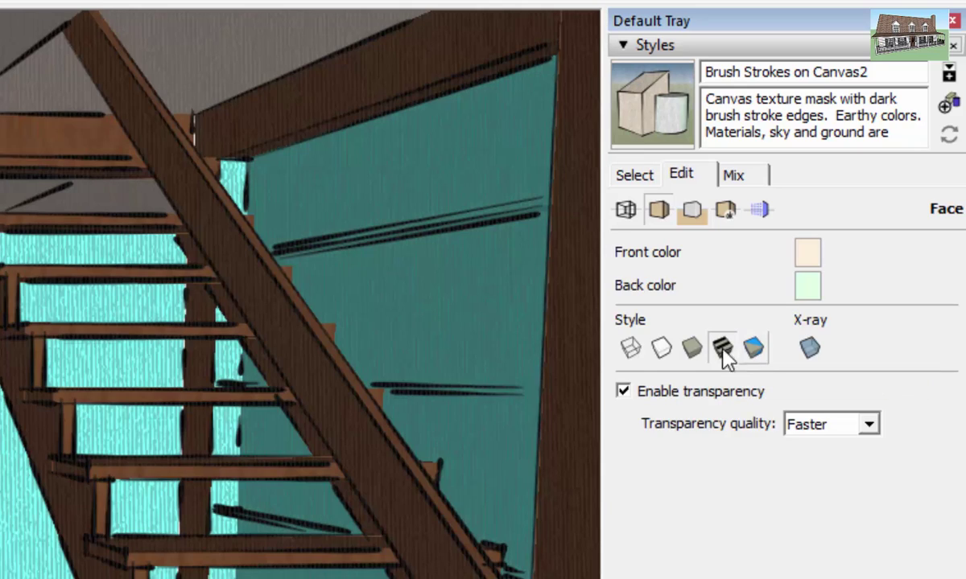
click(692, 349)
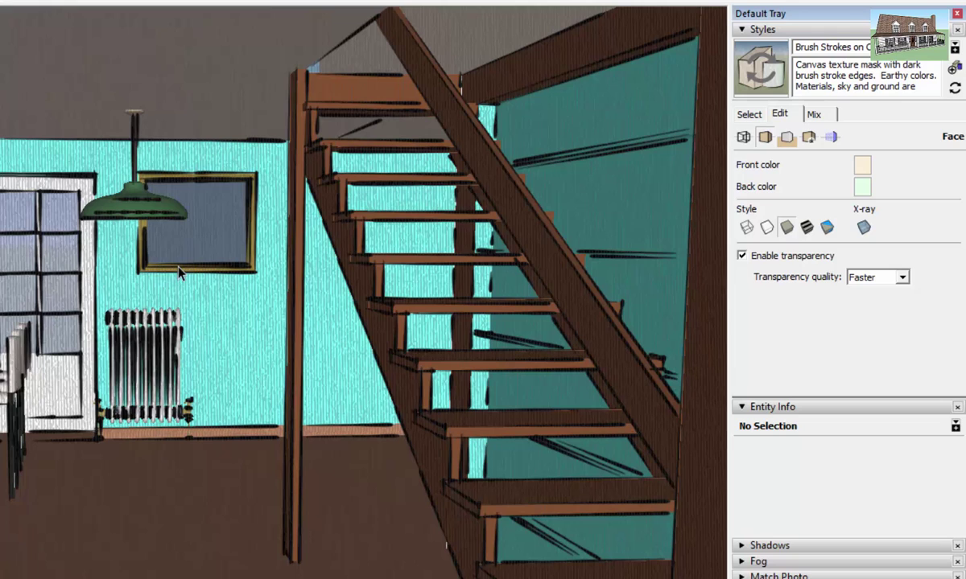
click(807, 227)
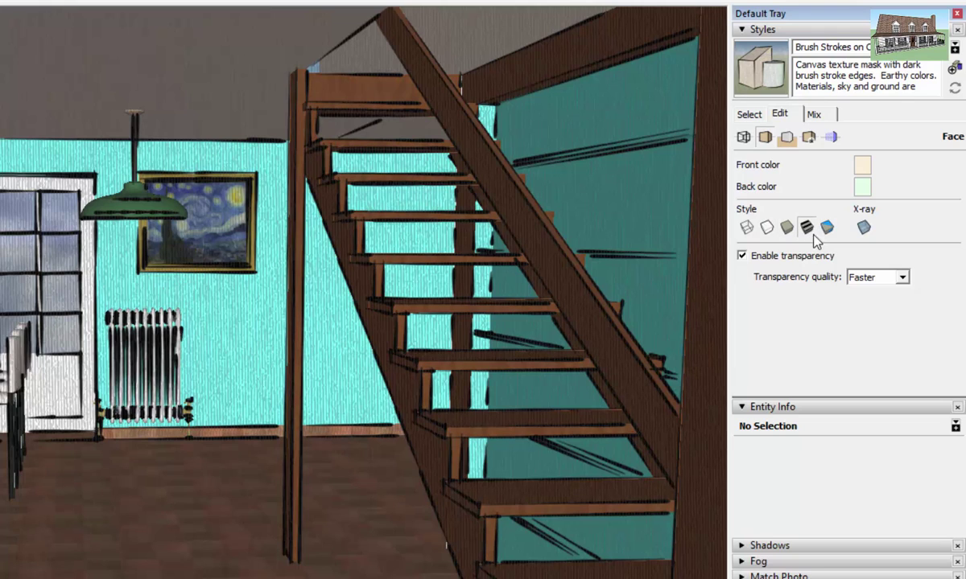
click(742, 137)
click(748, 115)
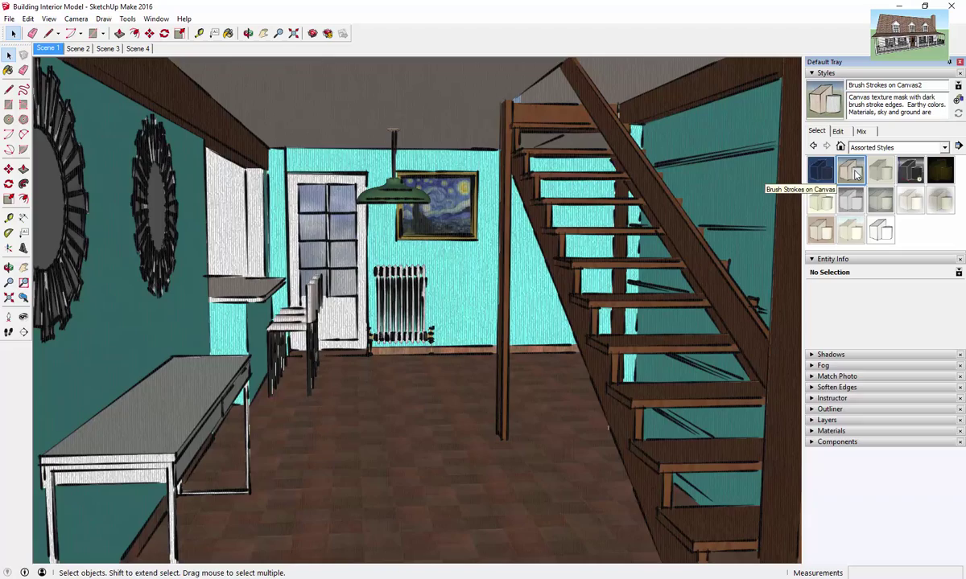
- Jump back to Scene 1's default look and open the Scenes manager listing Scenes 1–4
click(853, 171)
click(45, 48)
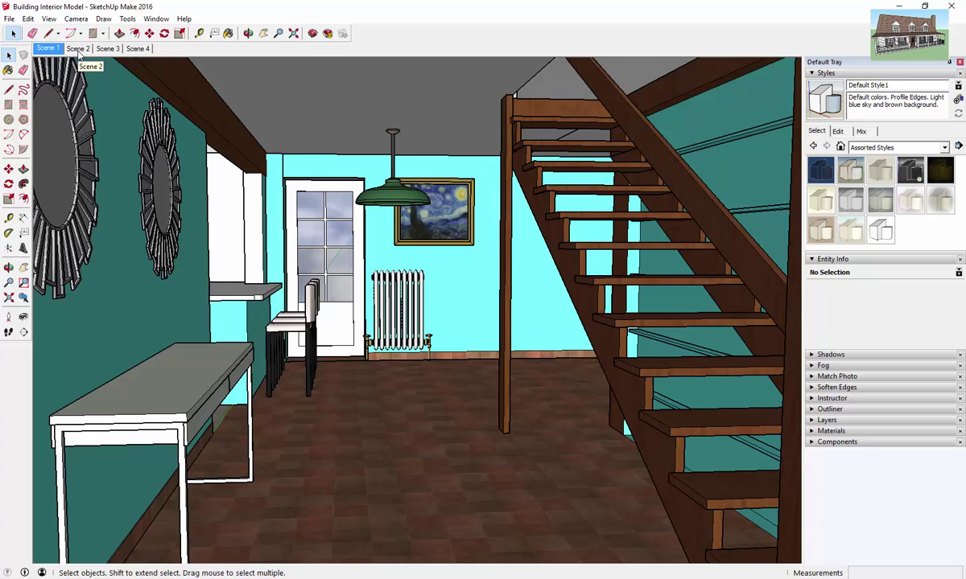
right_click(78, 50)
click(123, 149)
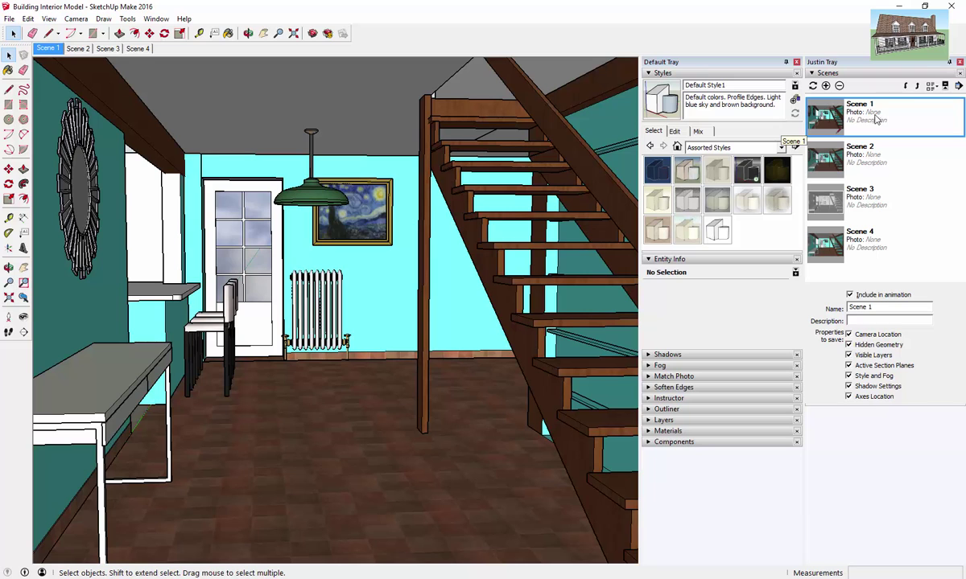
- Add a new Scene 5 from a slightly orbited view via View > Animation > Add Scene
click(49, 20)
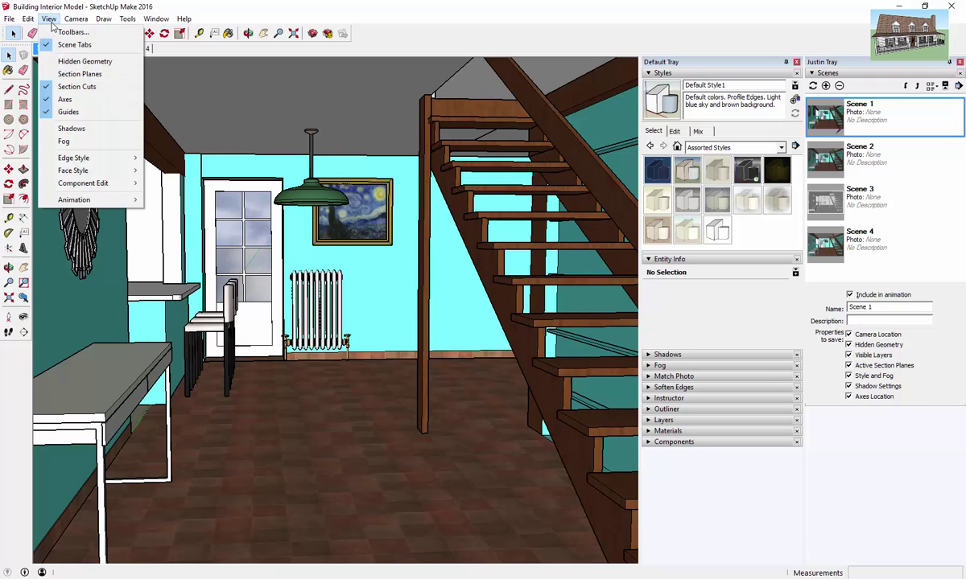
click(265, 249)
mouse_move(342, 277)
middle_down()
mouse_move(359, 293)
mouse_move(353, 287)
middle_up()
click(49, 19)
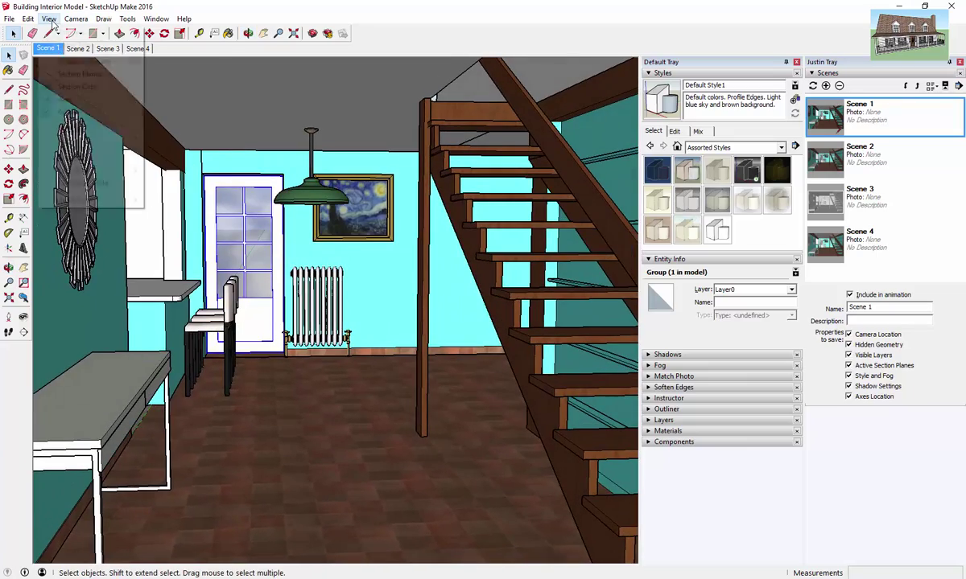
mouse_move(74, 19)
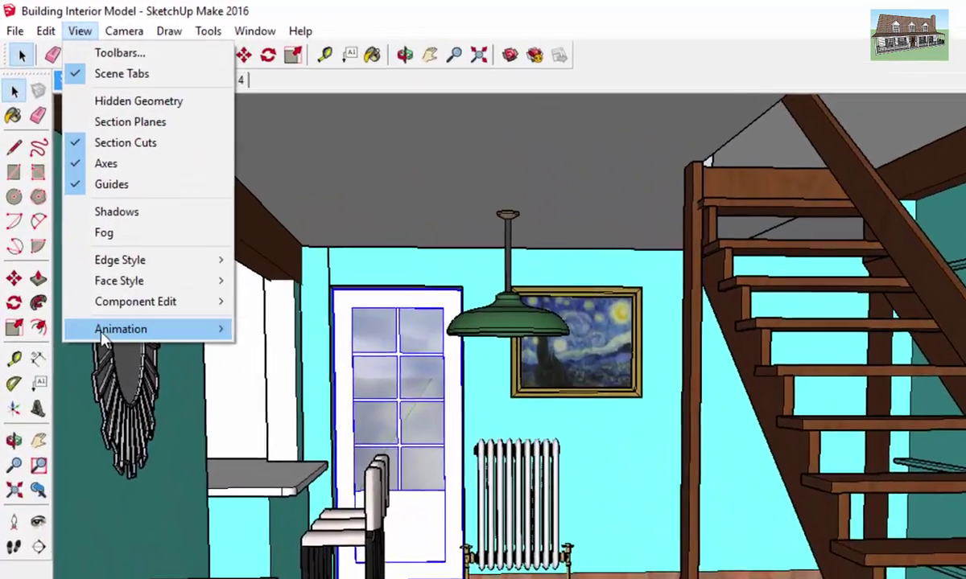
mouse_move(97, 196)
click(346, 395)
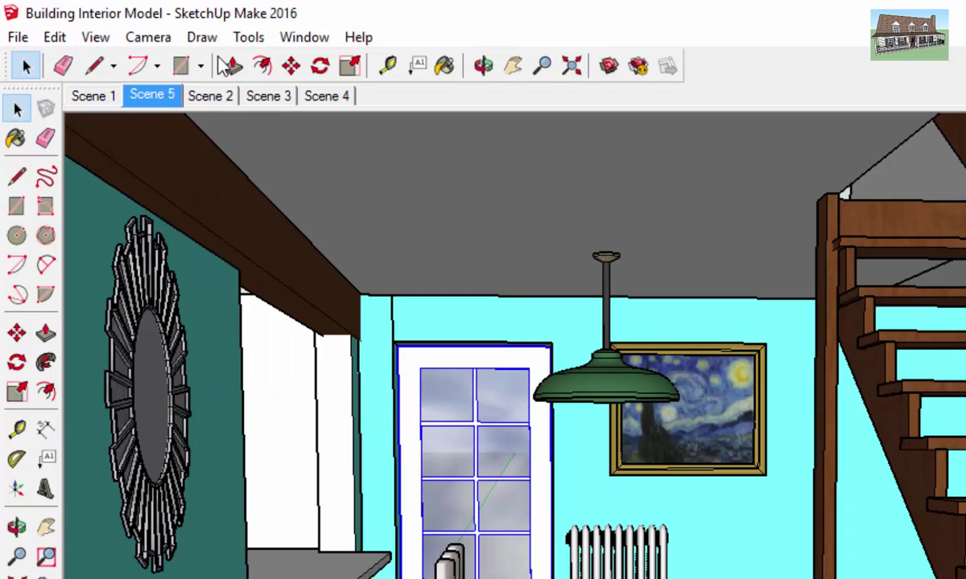
- Delete Scene 5 and confirm the removal
right_click(146, 99)
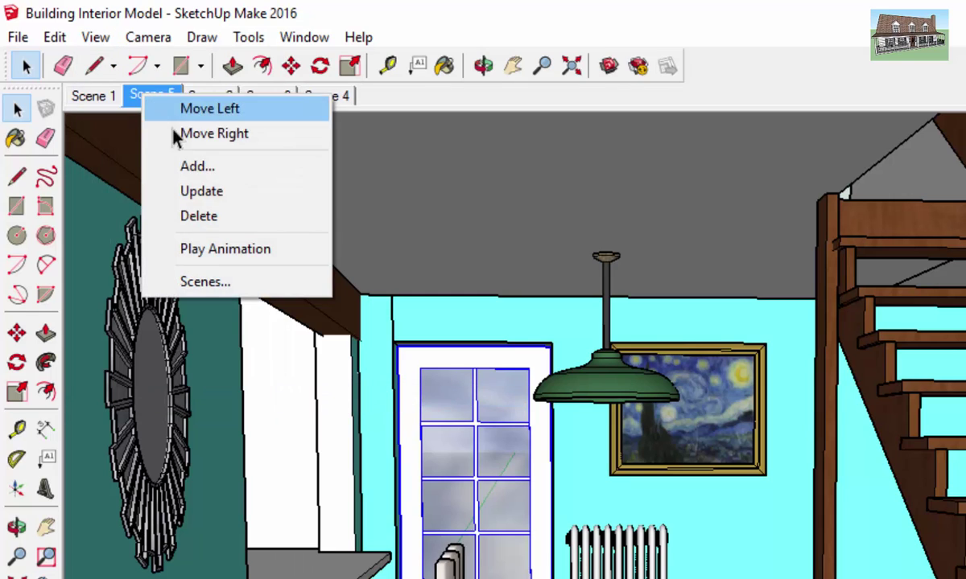
click(204, 222)
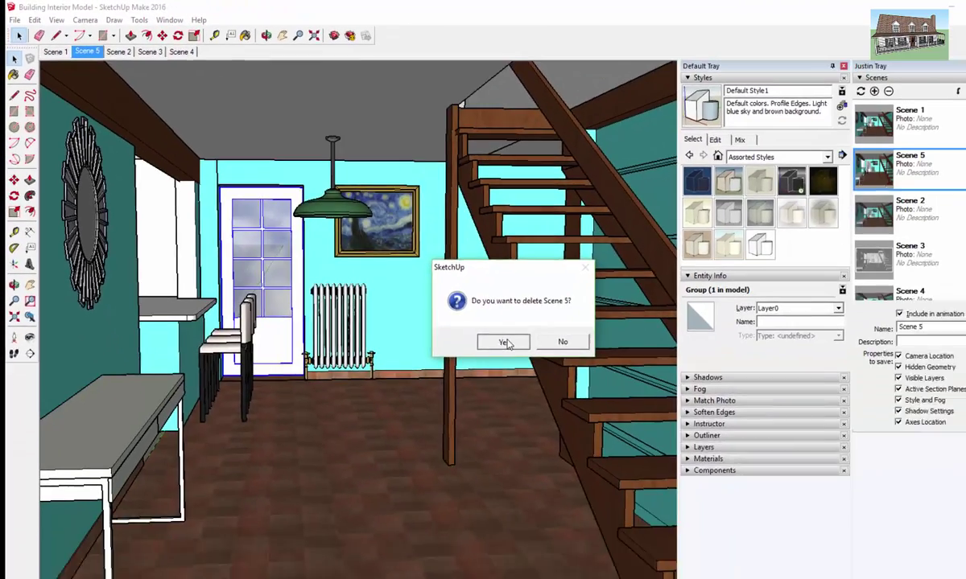
click(727, 495)
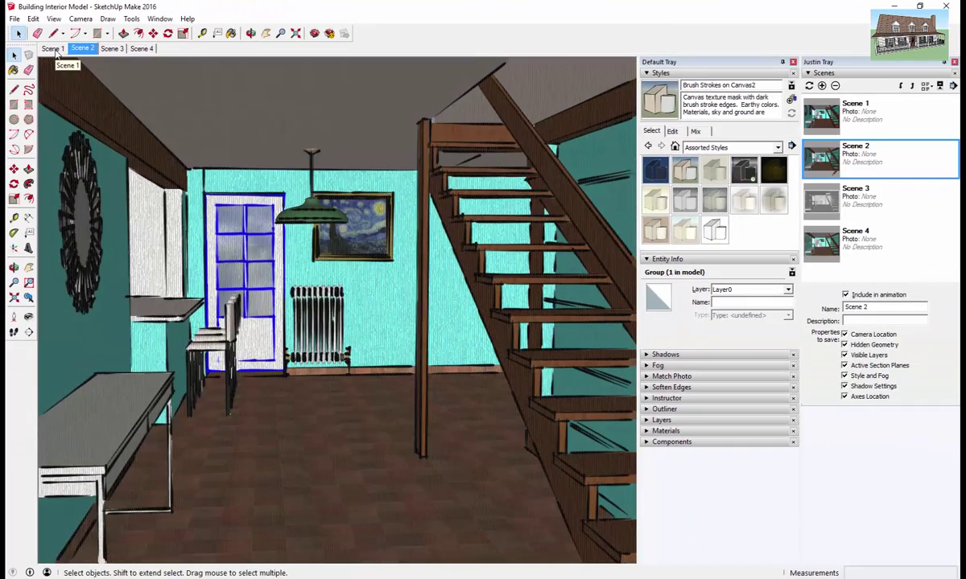
- Close the extra panel tray, collapse the Styles section, and show Scene 2's brush-stroke style
click(54, 49)
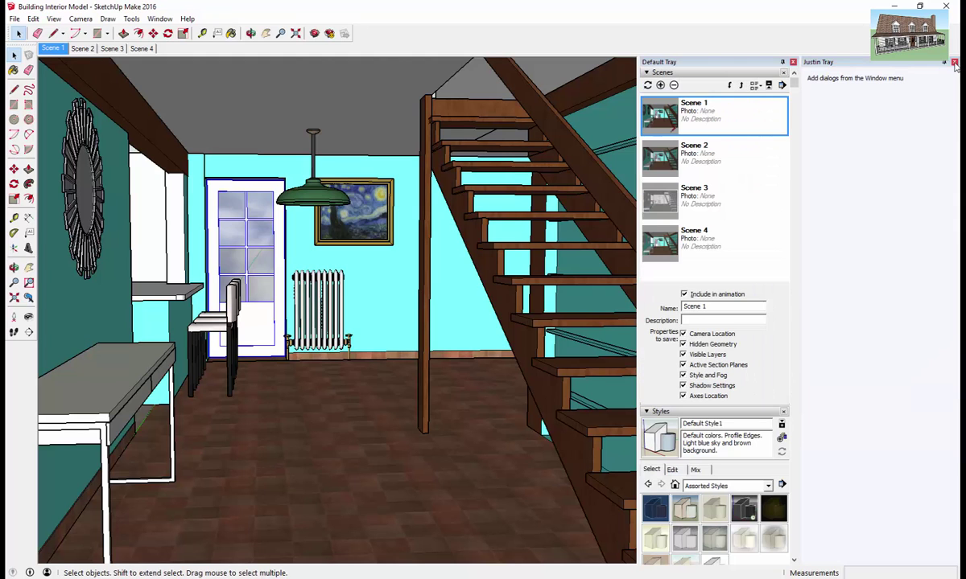
click(953, 63)
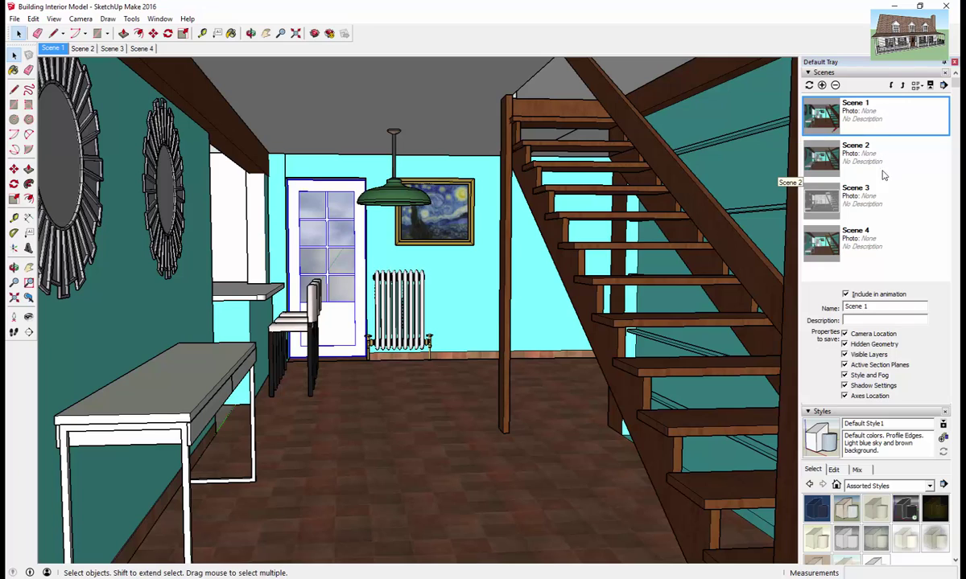
click(808, 412)
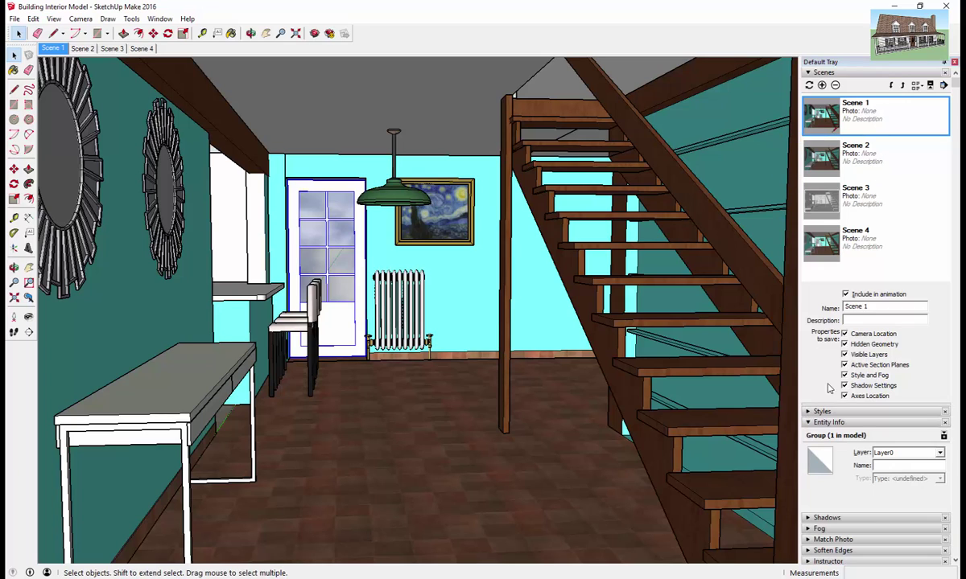
click(825, 161)
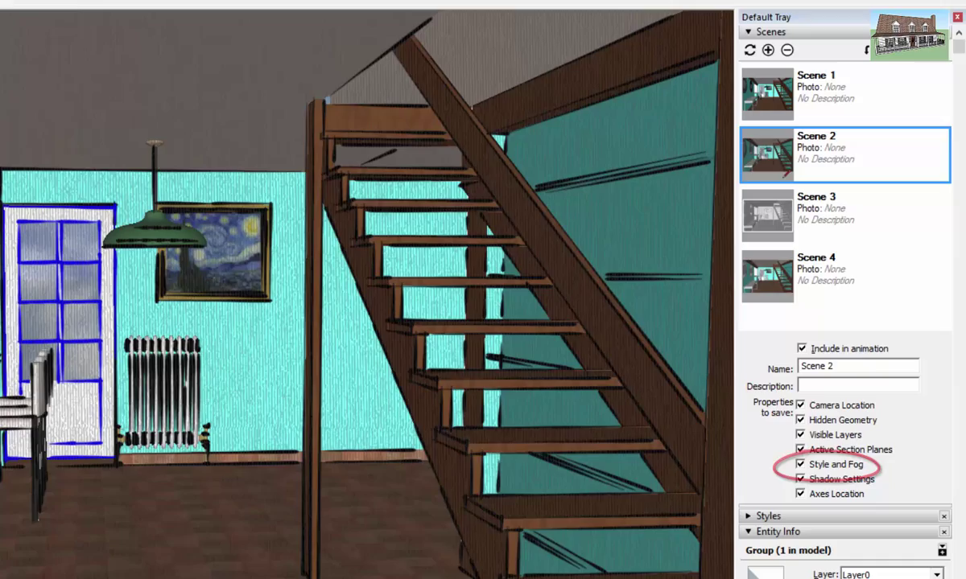
- Step through Scenes 3, 4, 2 and 1 to compare styles, then expand the Styles section
key(Page_Down)
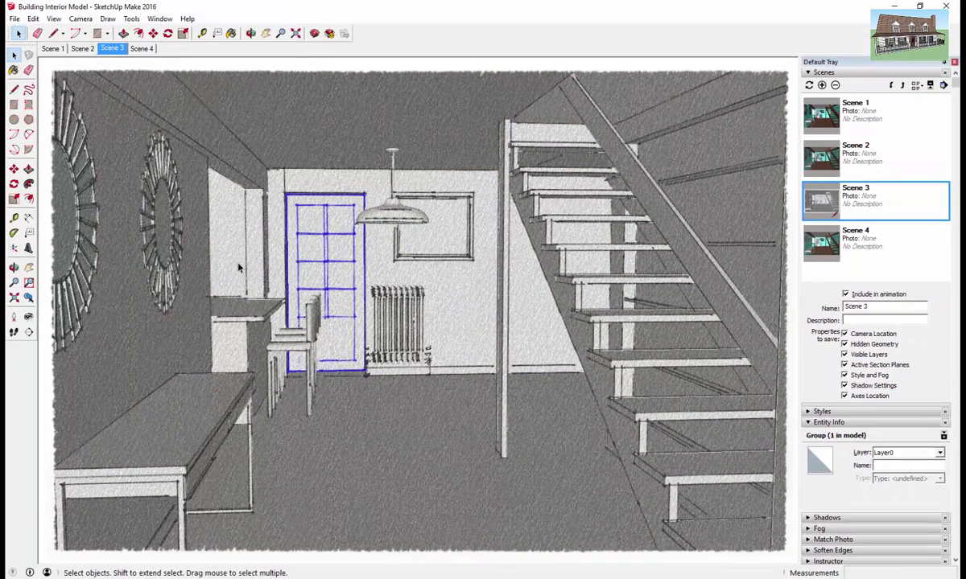
click(276, 312)
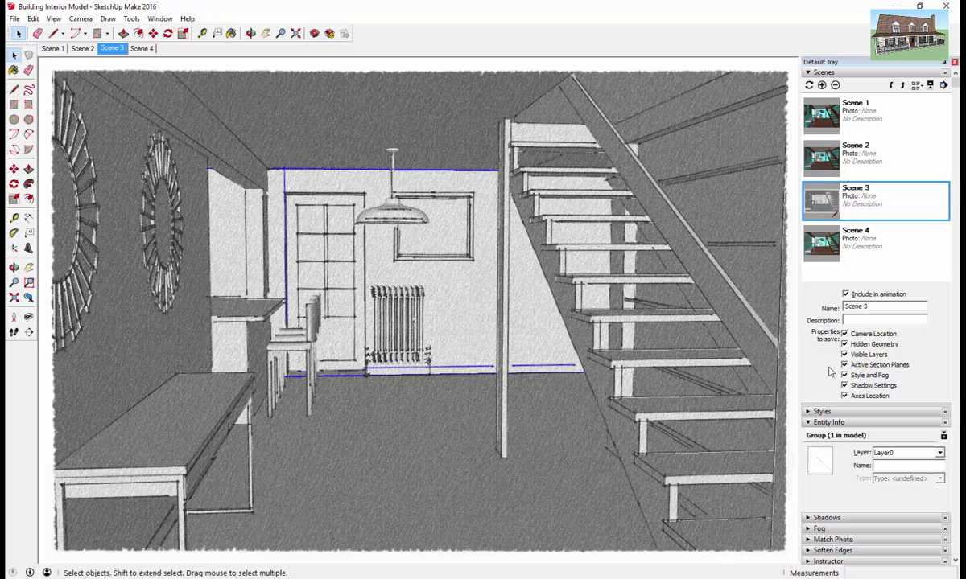
click(142, 49)
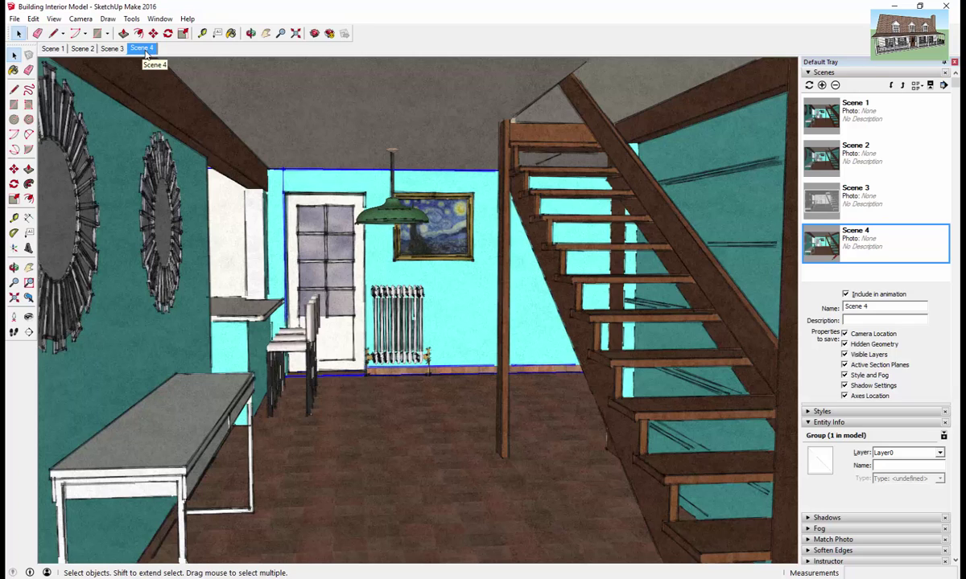
click(76, 49)
click(50, 49)
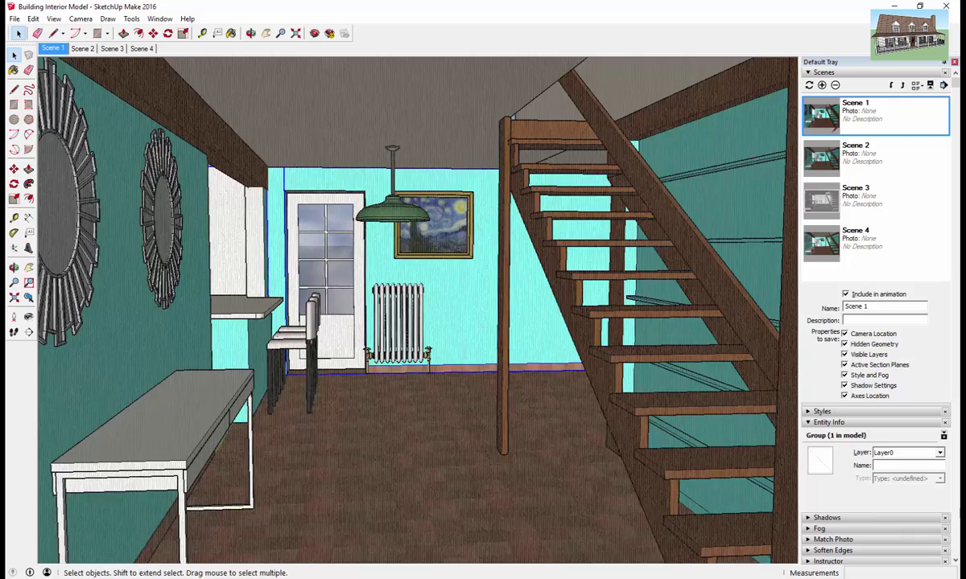
click(817, 411)
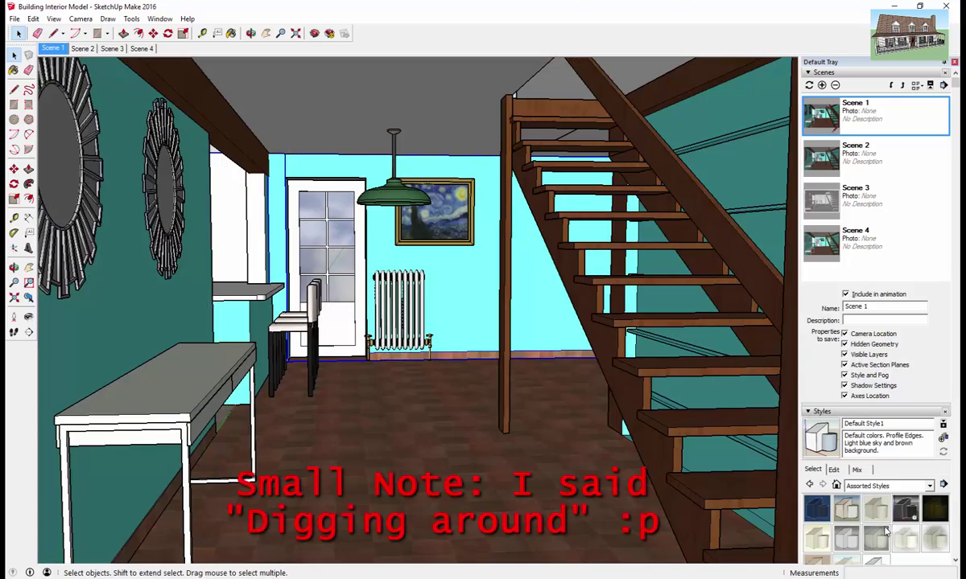
- Rename Scene 1 to 'Modeling' and Scene 2 to 'Chipboard'
click(53, 50)
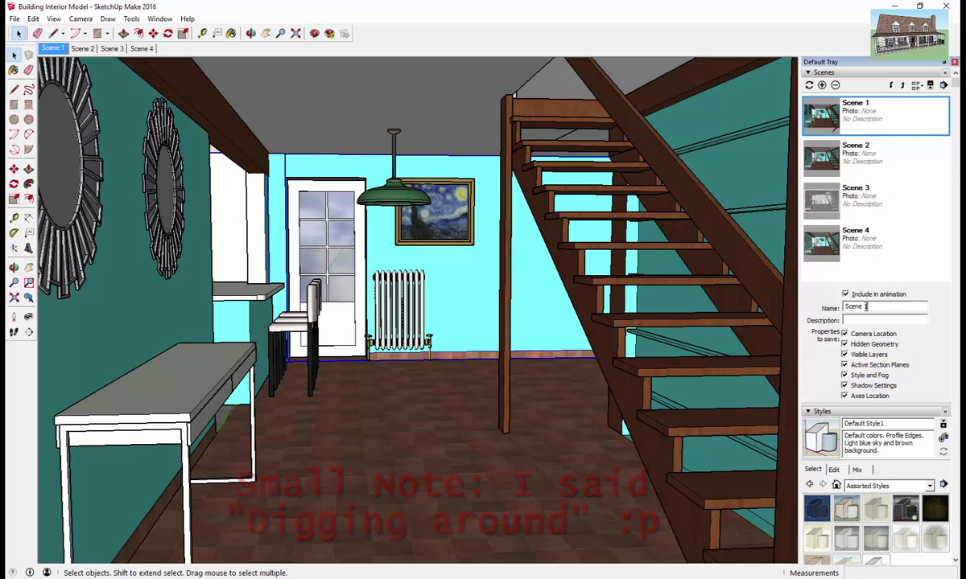
drag(866, 307, 806, 310)
text(Modeling)
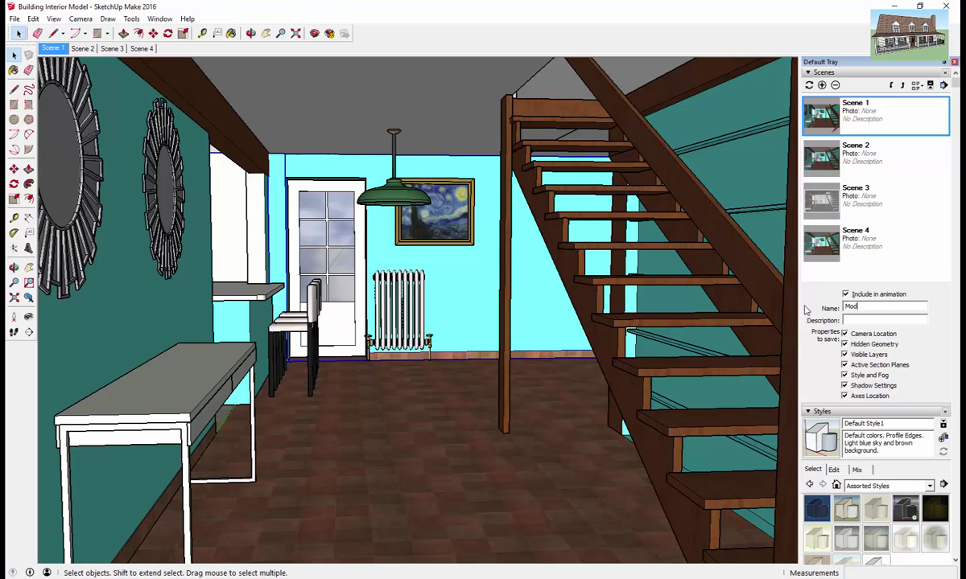
key(Return)
click(855, 157)
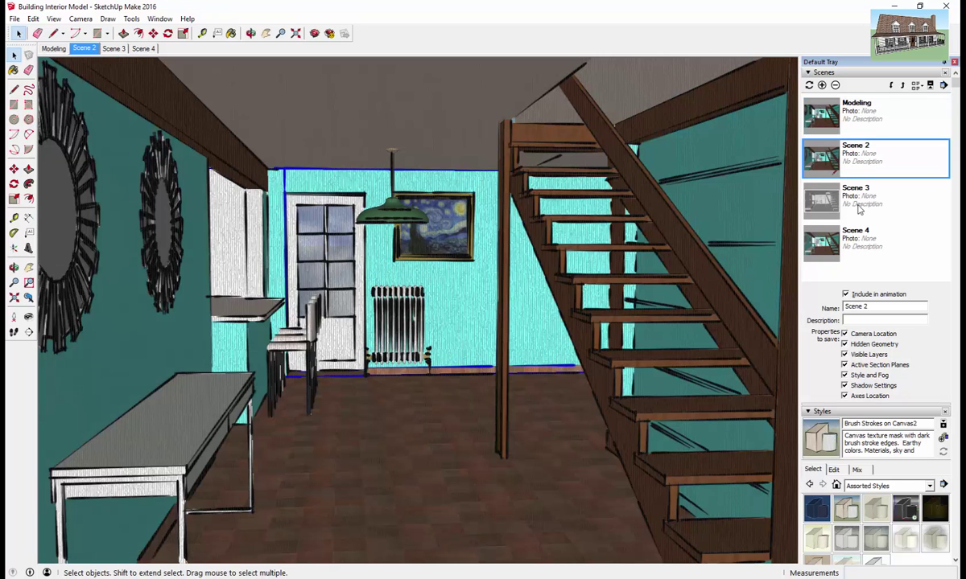
drag(855, 306, 801, 290)
text(Chipboard)
key(Return)
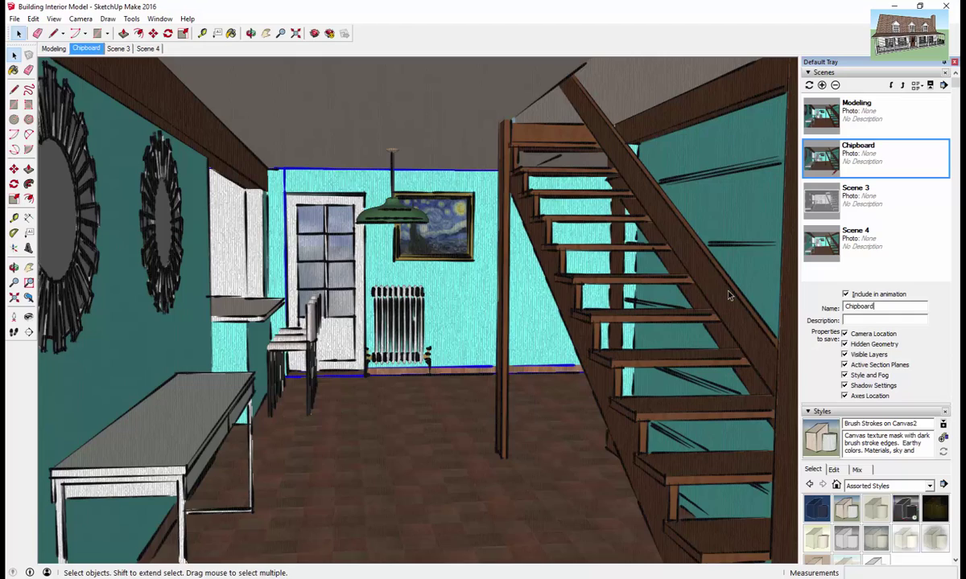
- Rename Scene 3 to 'Black and White', then return to the Modeling scene
key(Page_Down)
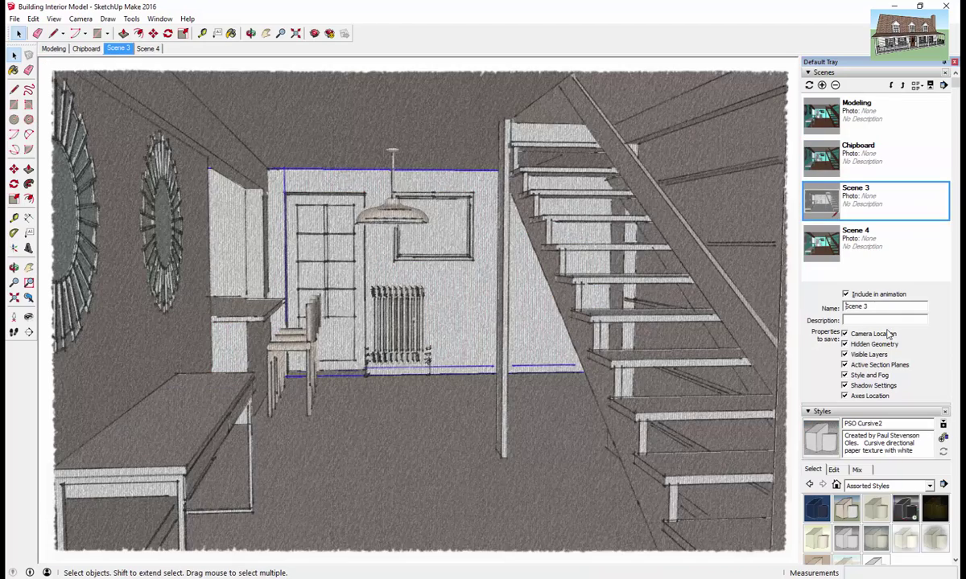
drag(868, 308, 709, 290)
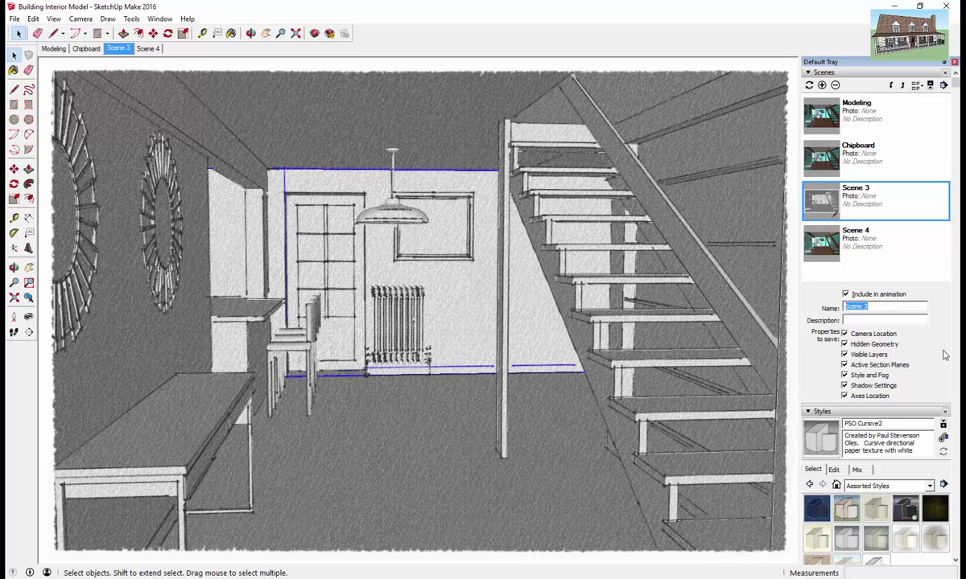
text(Black and White)
key(Return)
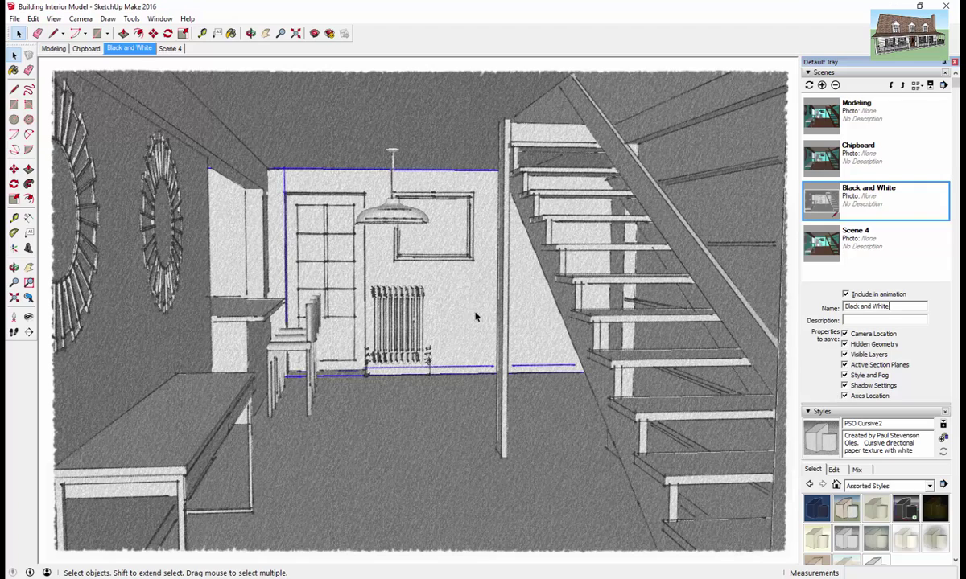
click(170, 49)
click(53, 49)
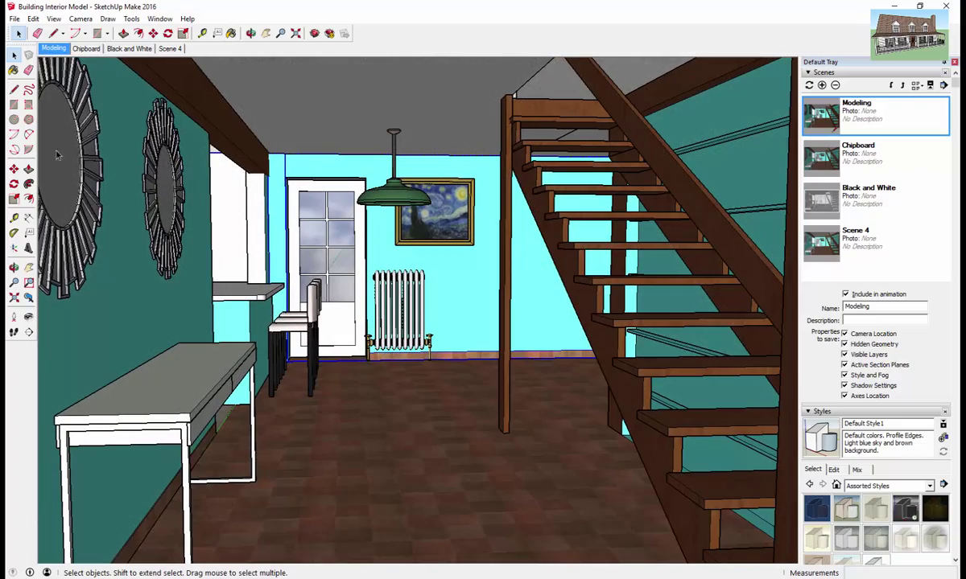
- Preview the Chipboard scene, then switch to the Black and White scene in the PSO Cursive2 style
click(86, 48)
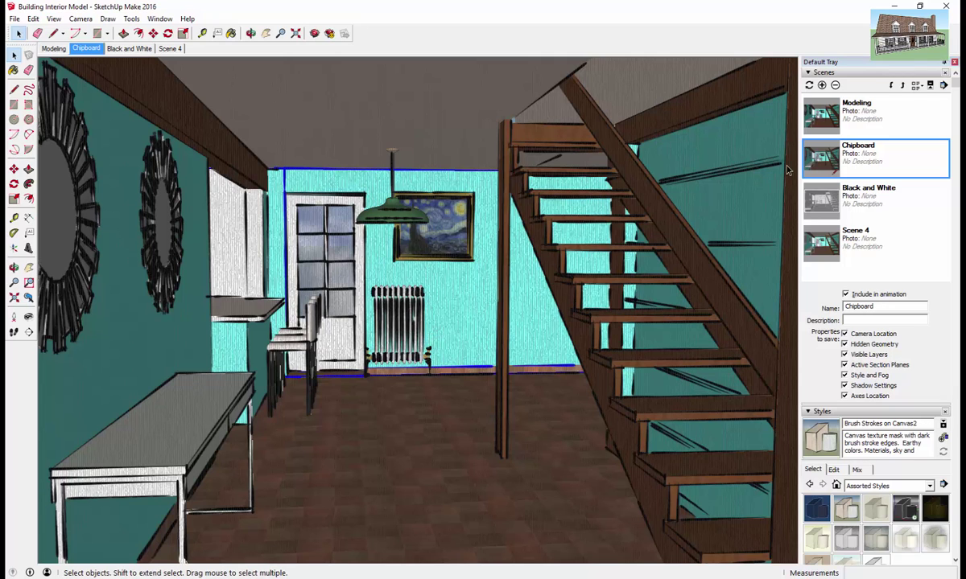
click(127, 49)
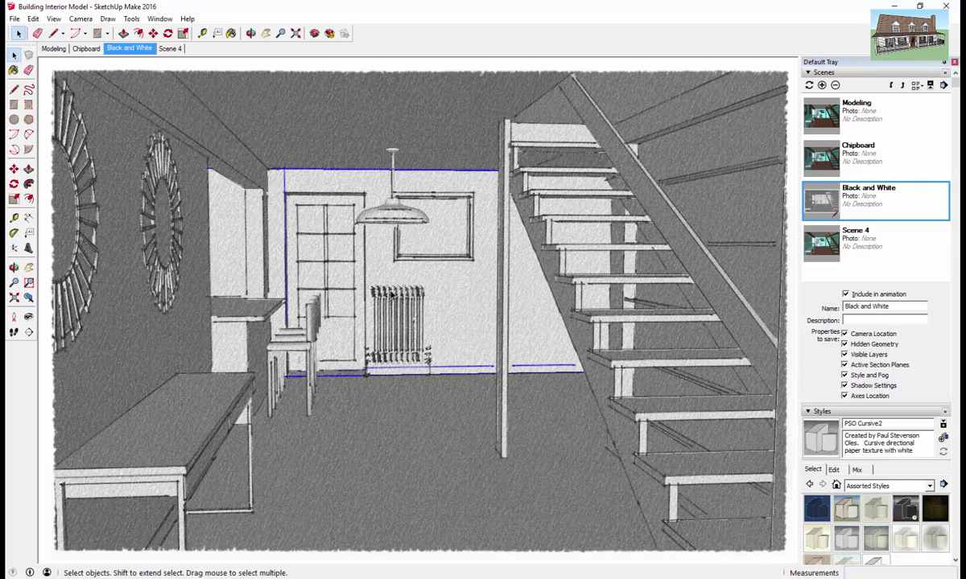
click(808, 73)
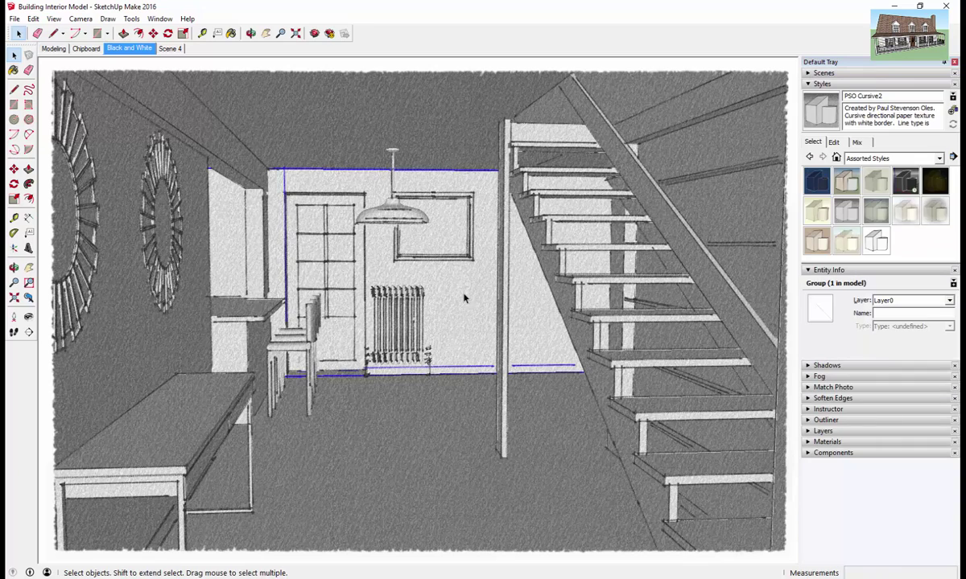